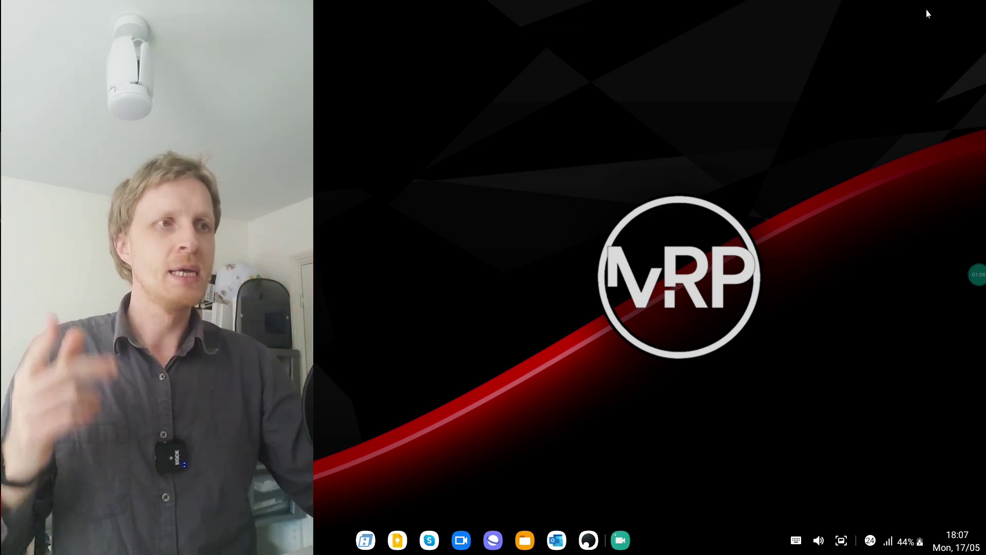
Step: Launch ADV Screen Recorder from the DeX taskbar to start capturing the desktop
left_click(613, 545)
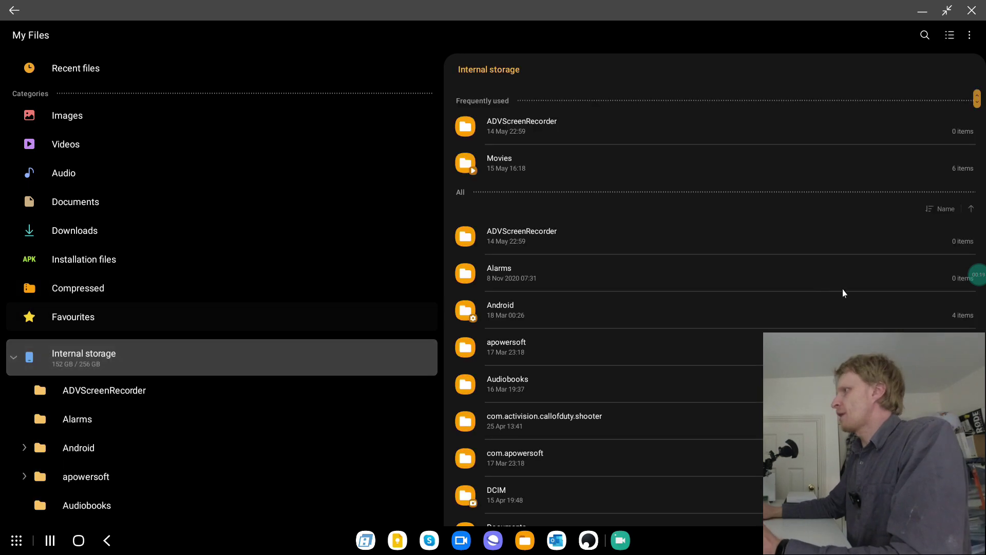
Step: Move 2021_05_17_18_06_14.mp4 from Movies > ADVScreenRecorder into Internal storage > Download
scroll(840, 311, "down", 15)
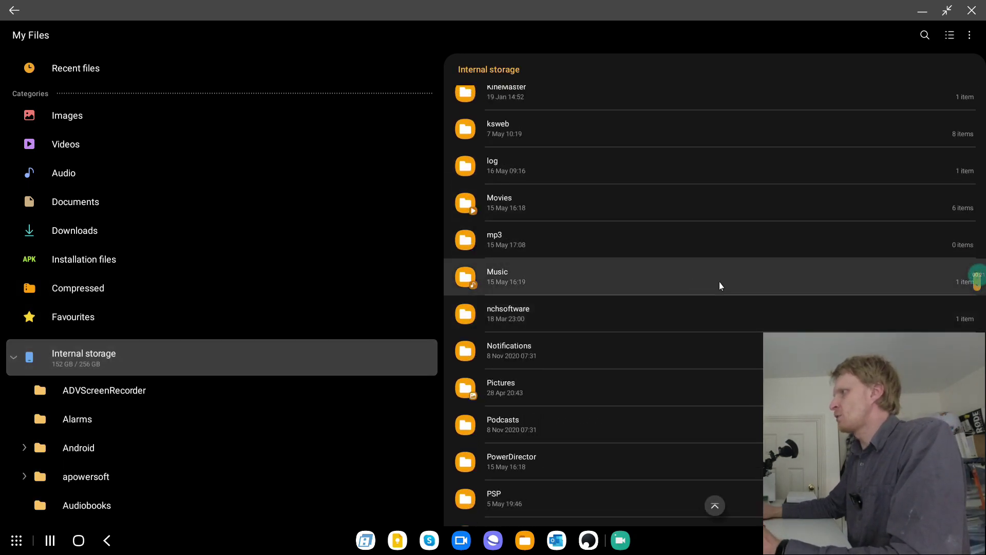
left_click(621, 204)
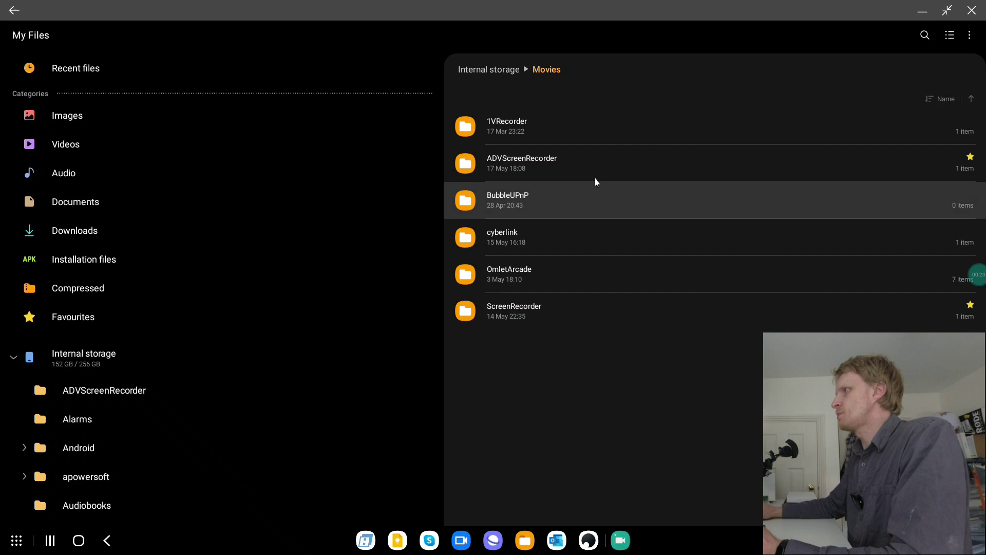
left_click(581, 170)
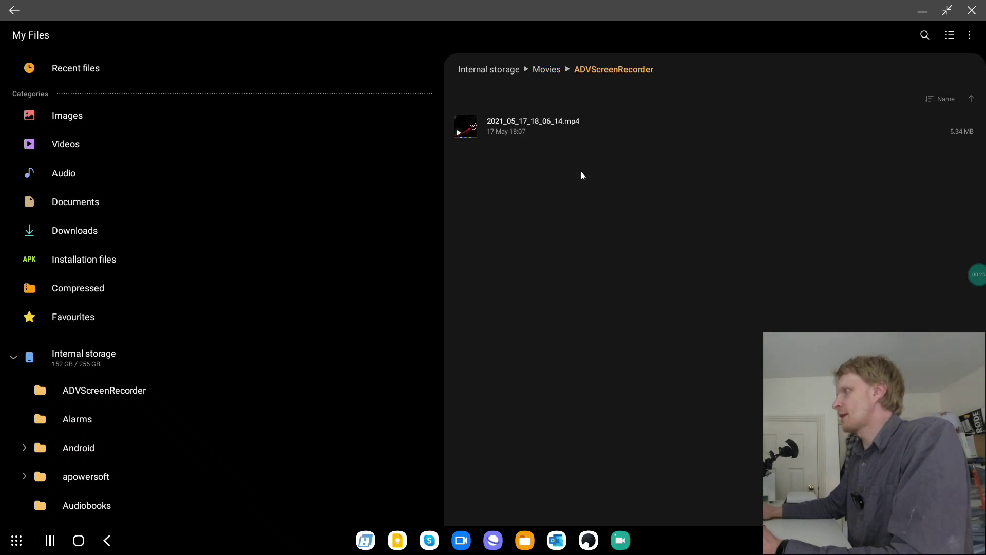
left_click(584, 121)
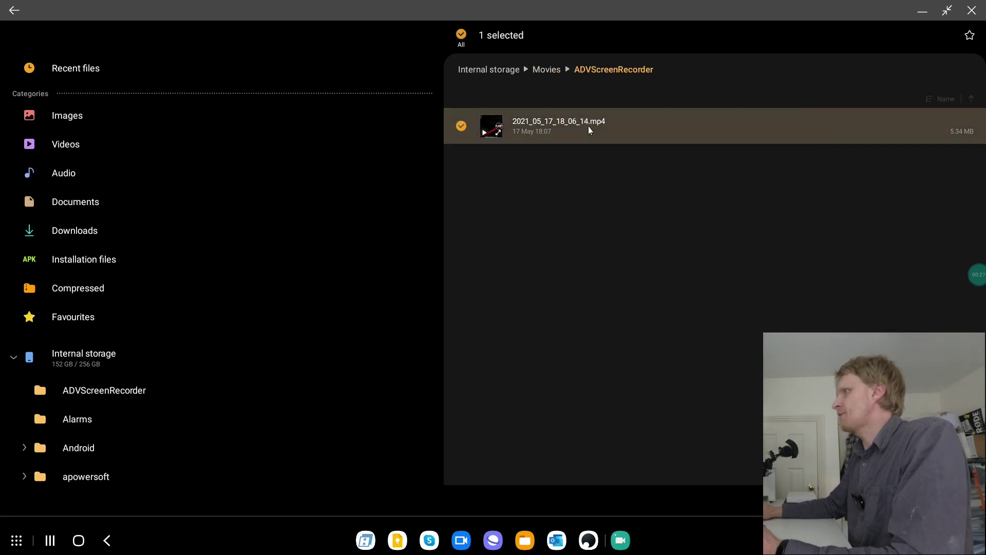
left_click(432, 504)
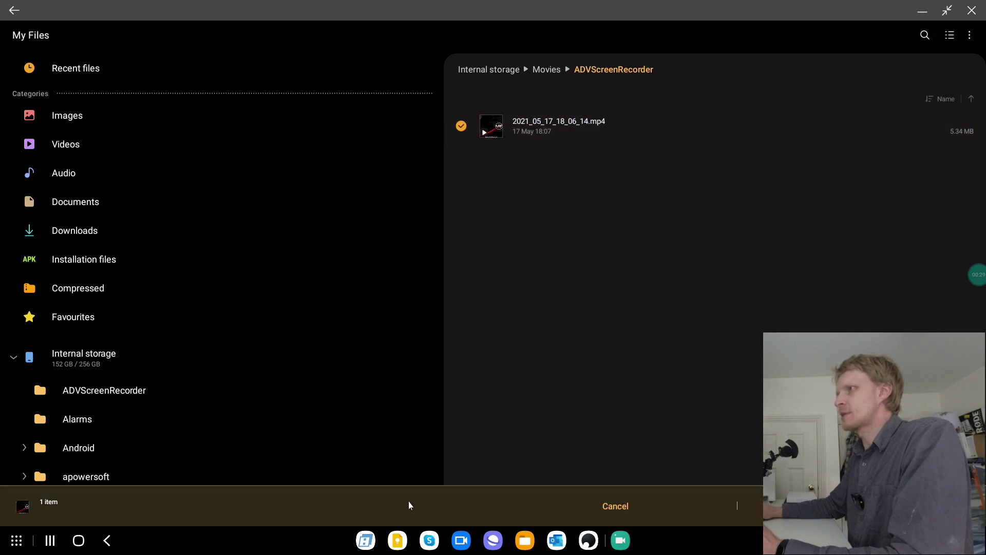
left_click(80, 345)
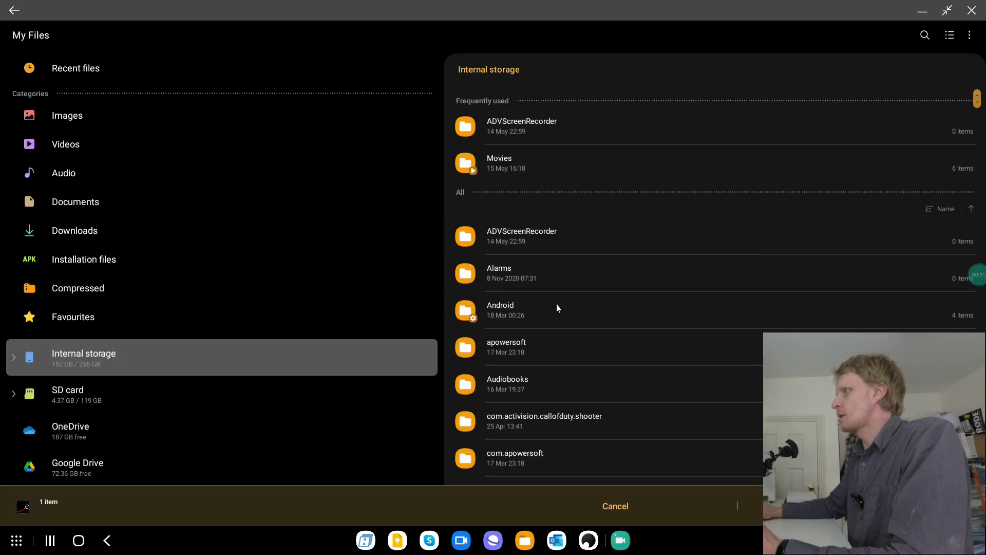
left_click(98, 322)
left_click(590, 278)
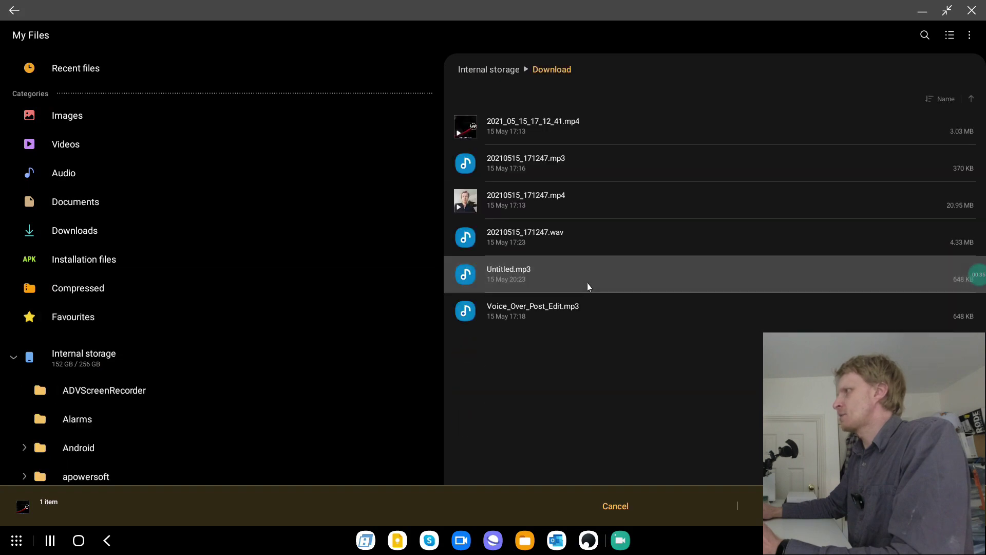
left_click(822, 506)
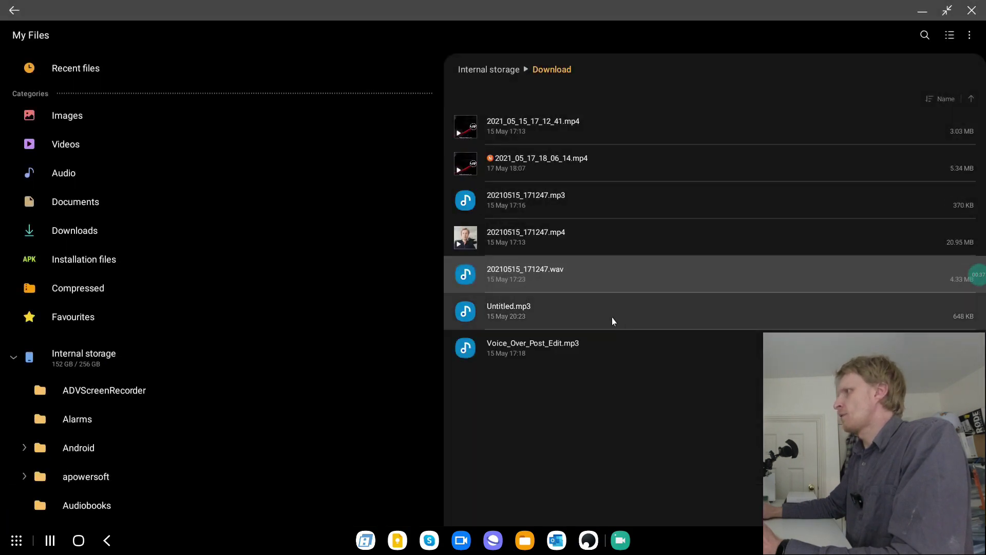
Step: Delete the six older files in Download, such as 20210515_171247.mp3/.mp4/.wav, to the Recycle bin
left_click(594, 134)
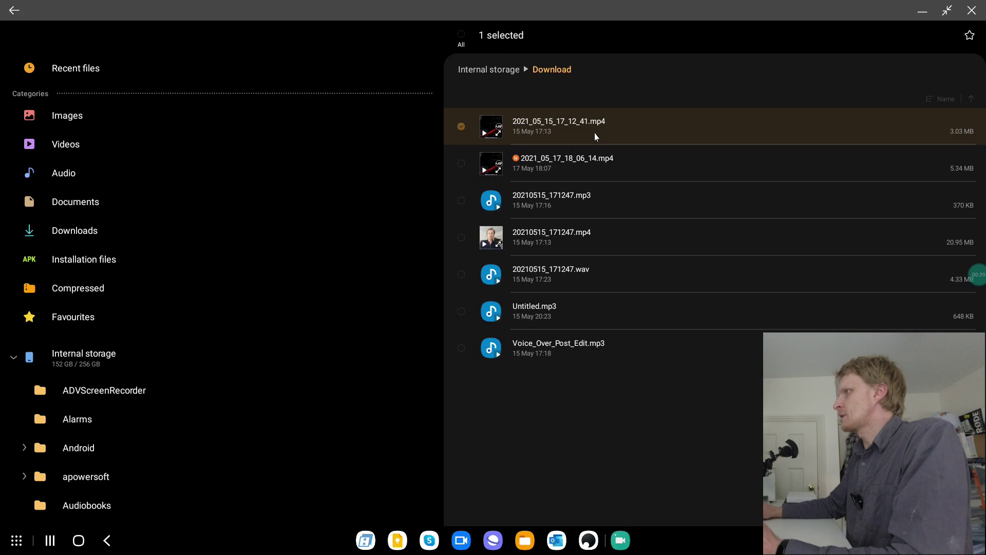
left_click(542, 211)
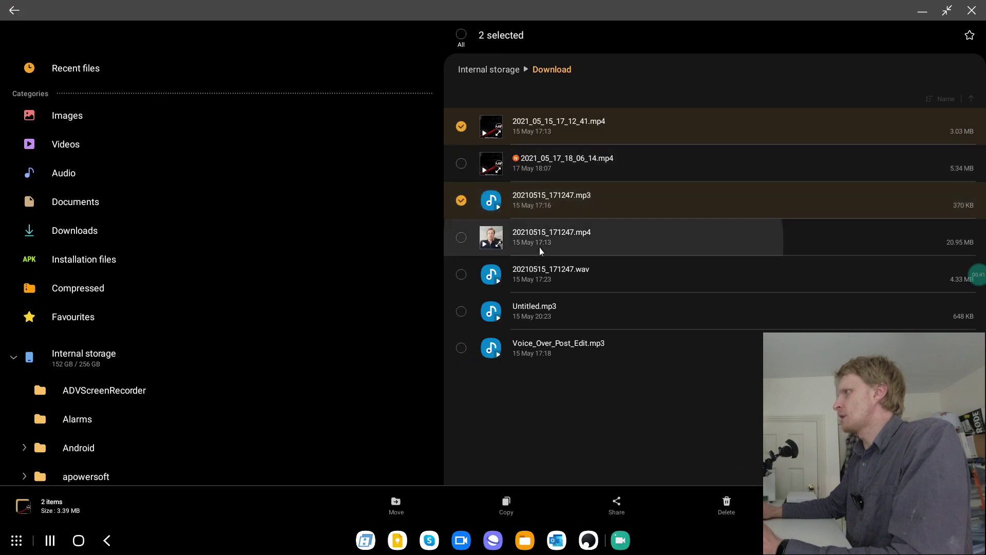
left_click(539, 248)
left_click(537, 275)
left_click(535, 304)
left_click(540, 343)
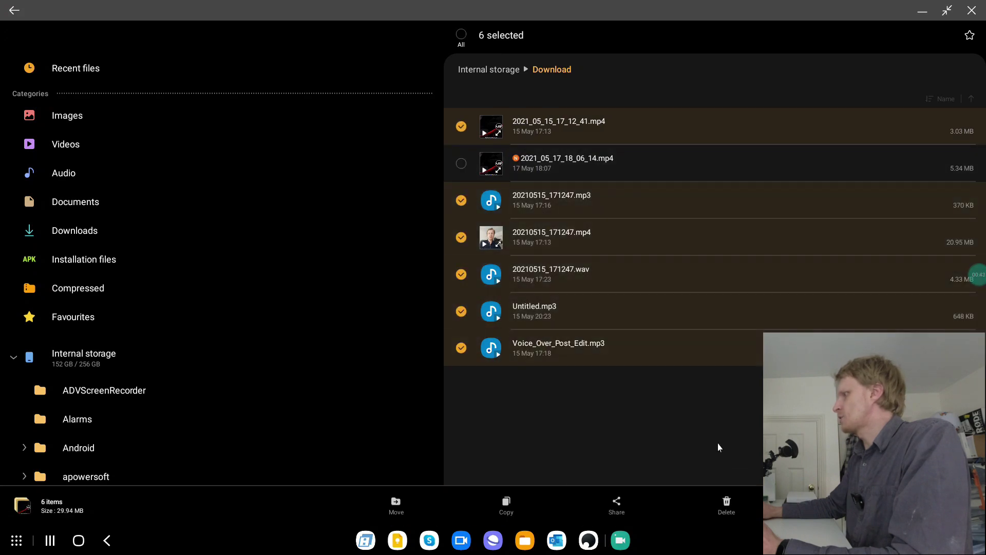
left_click(733, 505)
left_click(745, 496)
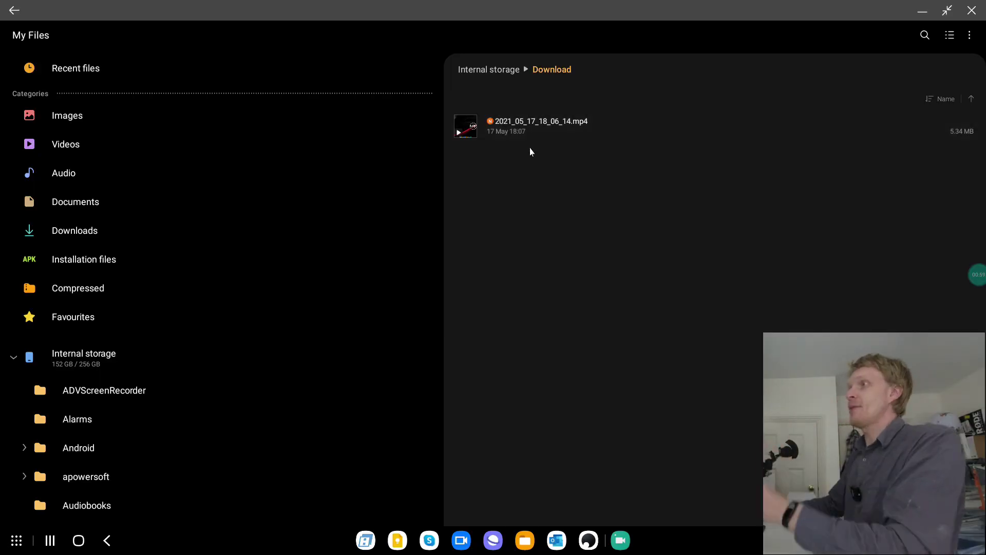
Step: Select 20210517_180623.mp4 in Videos > Camera and begin moving it to Download
left_click(84, 154)
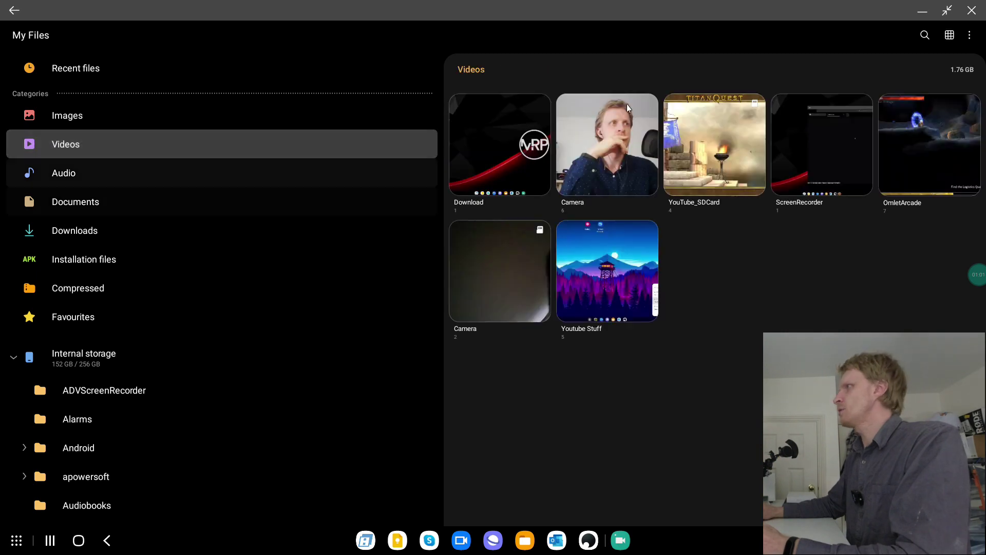
left_click(619, 149)
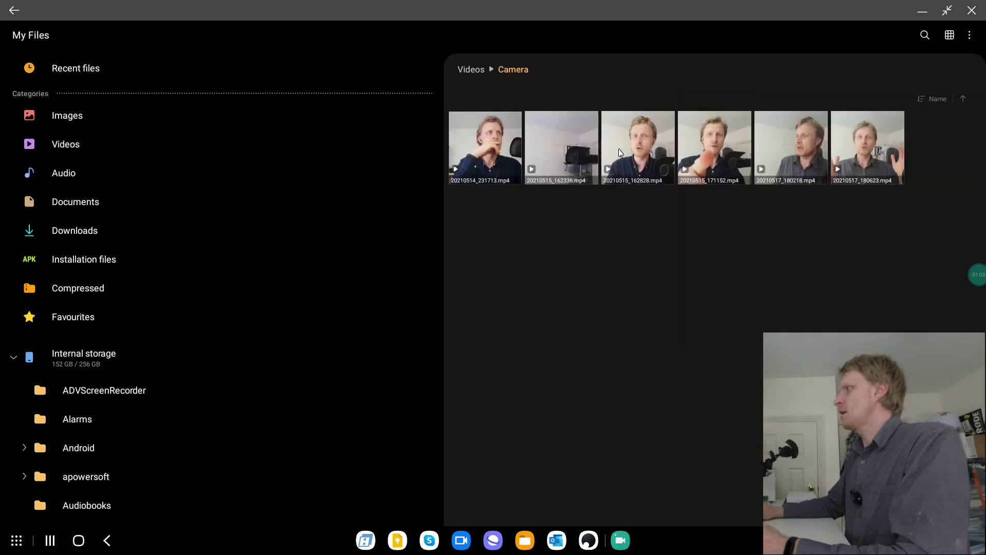
left_click(859, 152)
left_click(396, 507)
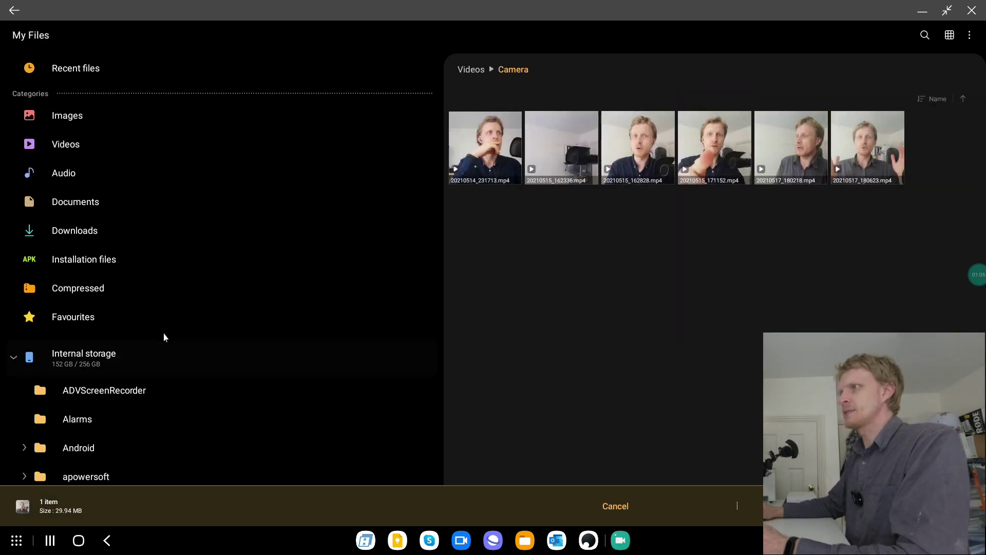
left_click(87, 318)
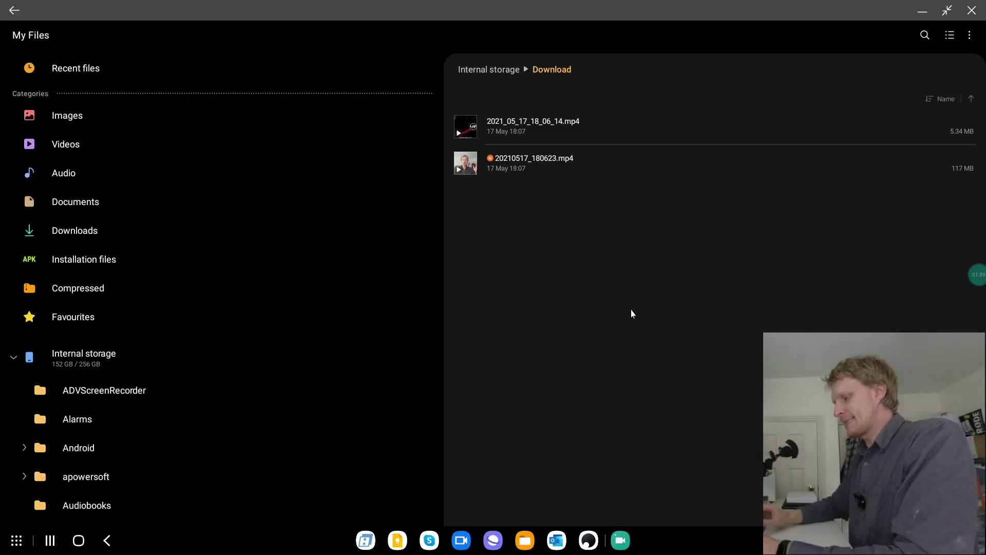
Step: Launch MP3 Video Converter and choose the camera clip 20210517_180623.mp4 as the source
key("super+s")
type("mp")
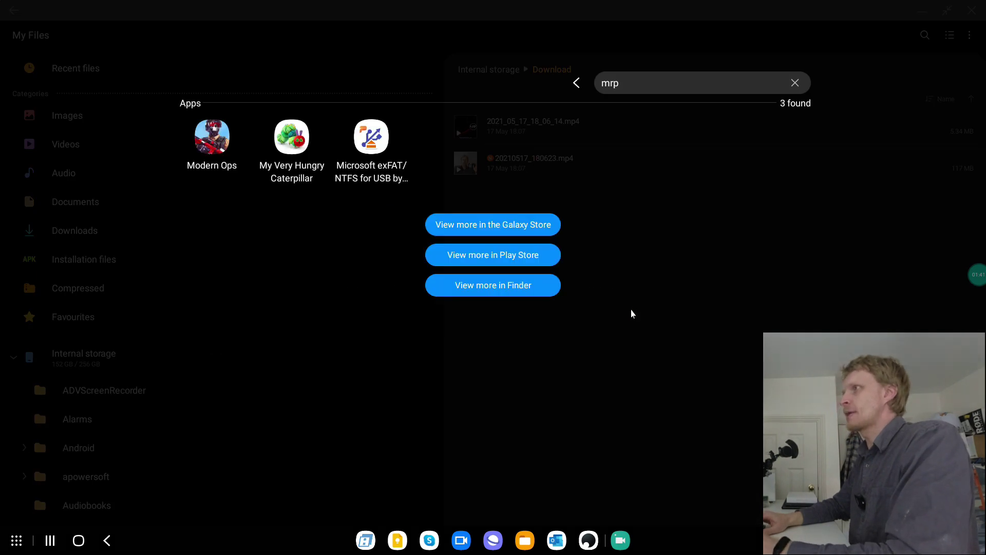
type("3")
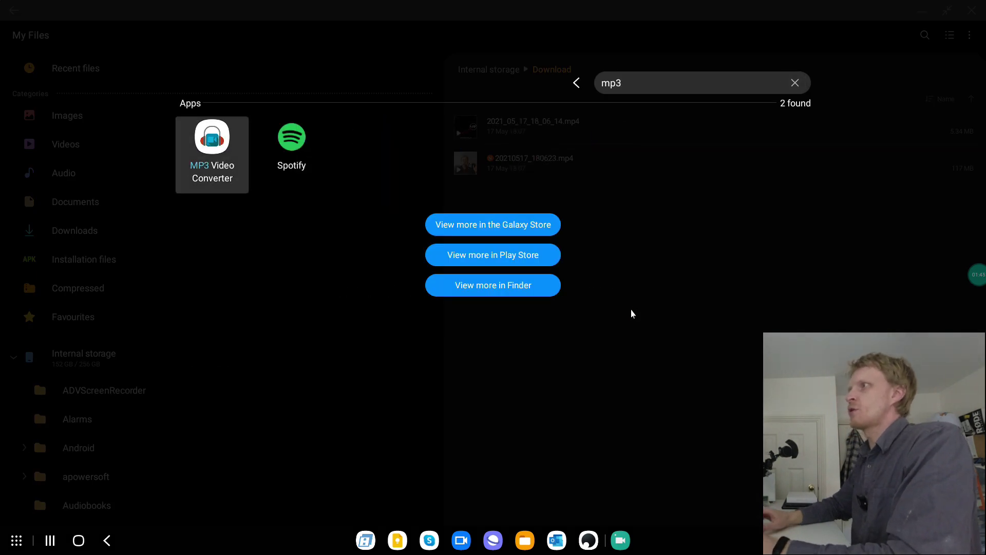
key("Return")
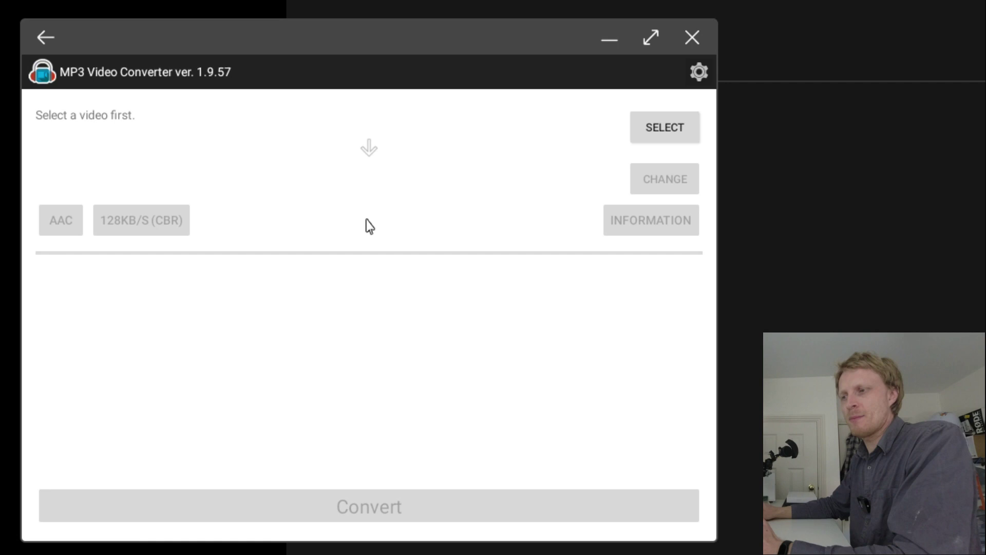
left_click(649, 140)
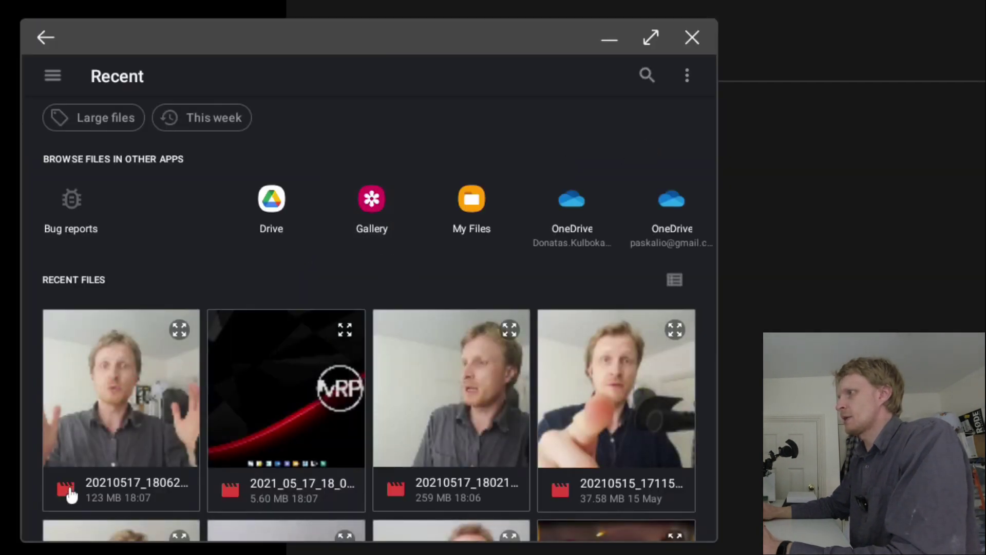
left_click(72, 495)
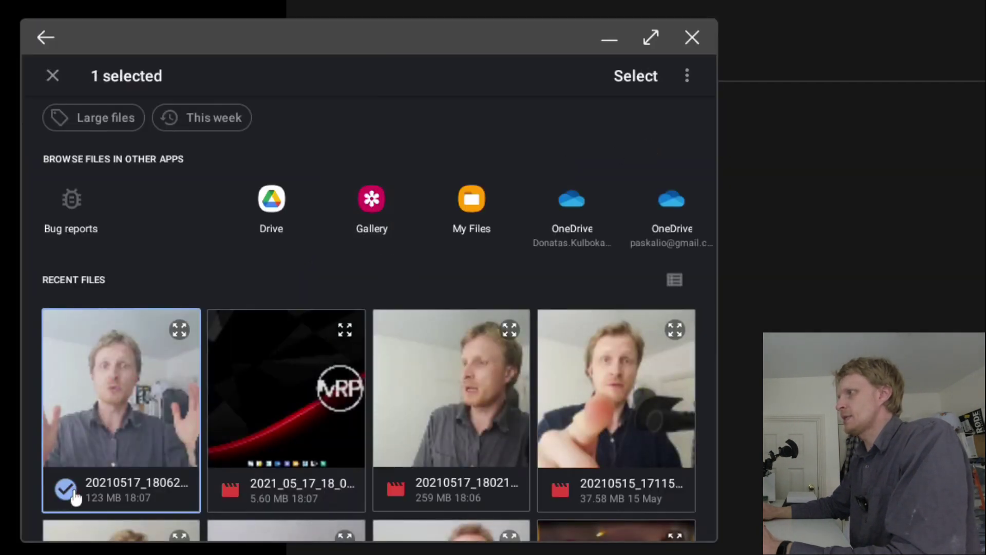
left_click(645, 62)
Step: Set the output format to MP3 and the output folder to Download
left_click(54, 234)
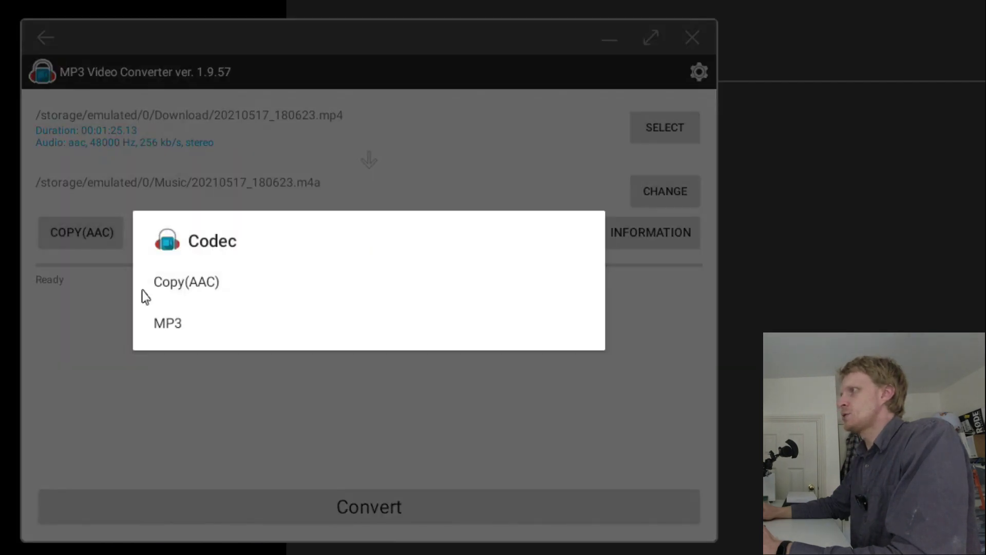
left_click(180, 323)
left_click(681, 195)
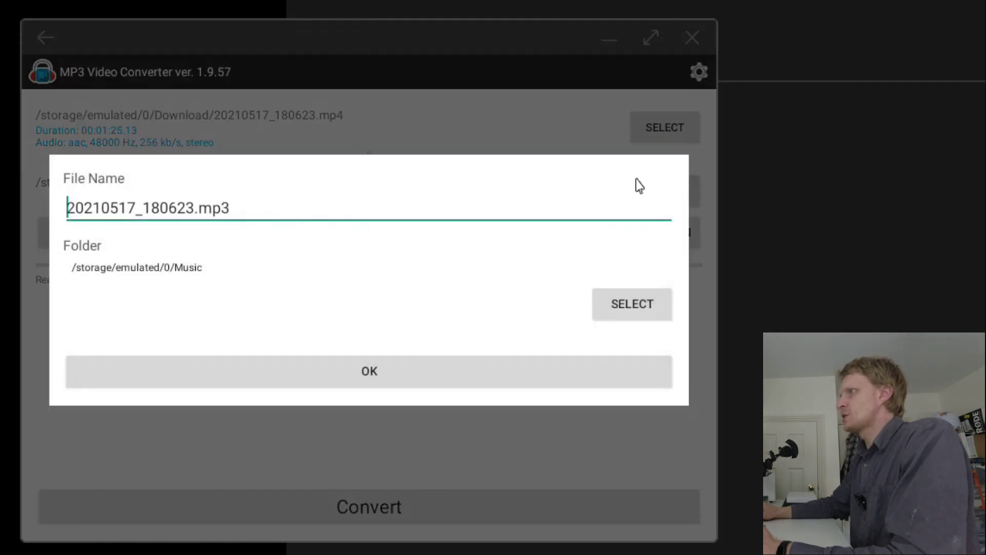
left_click(615, 301)
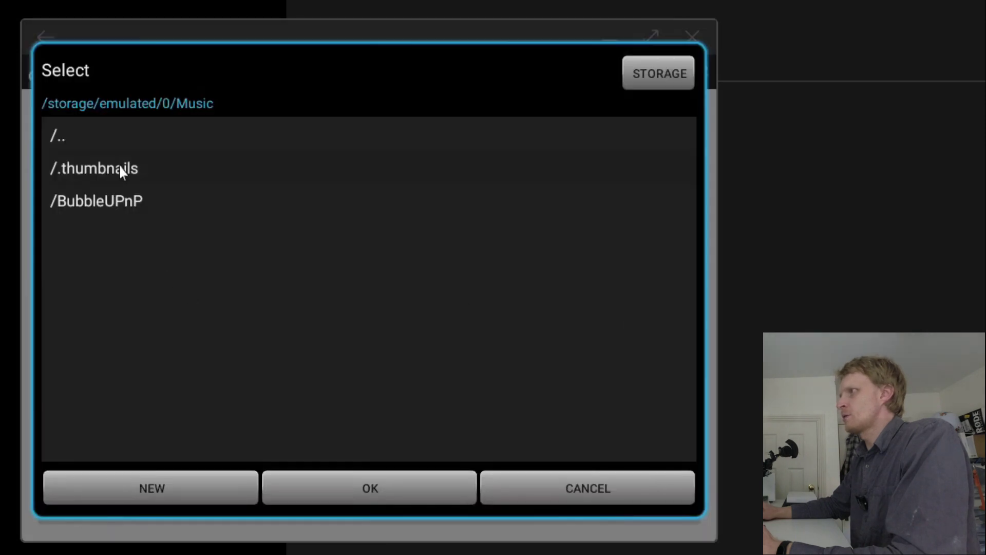
left_click(119, 142)
scroll(134, 378, "down", 3)
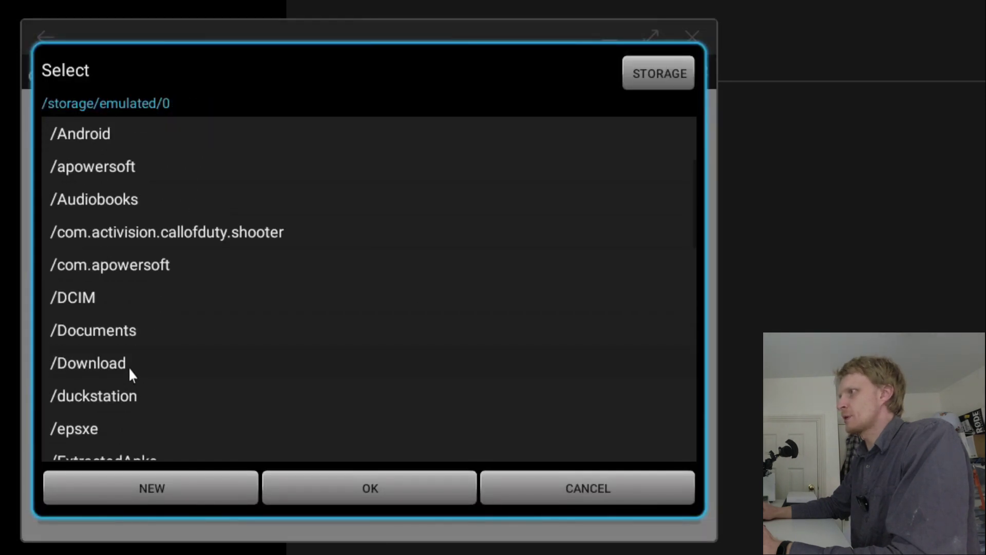
left_click(129, 367)
left_click(347, 492)
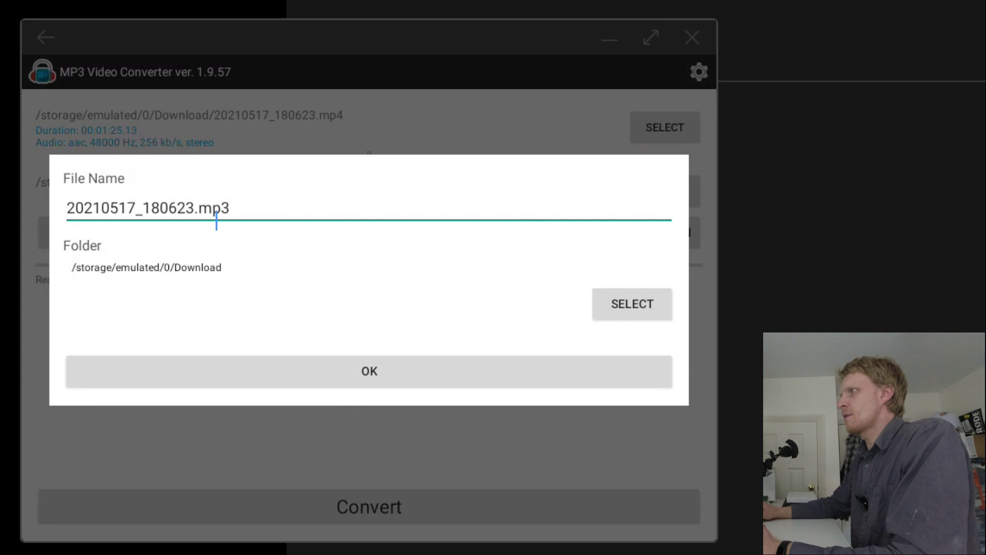
Step: Name the output voice_over.mp3, run the conversion, and close the converter
key("Right")
key("shift+Left")
key("shift+Left")
key("shift+Left")
key("shift+Left")
key("shift+Left")
key("shift+Left")
key("shift+Left")
key("shift+Left")
key("shift+Left")
key("shift+Left")
key("shift+Left")
key("shift+Left")
key("shift+Left")
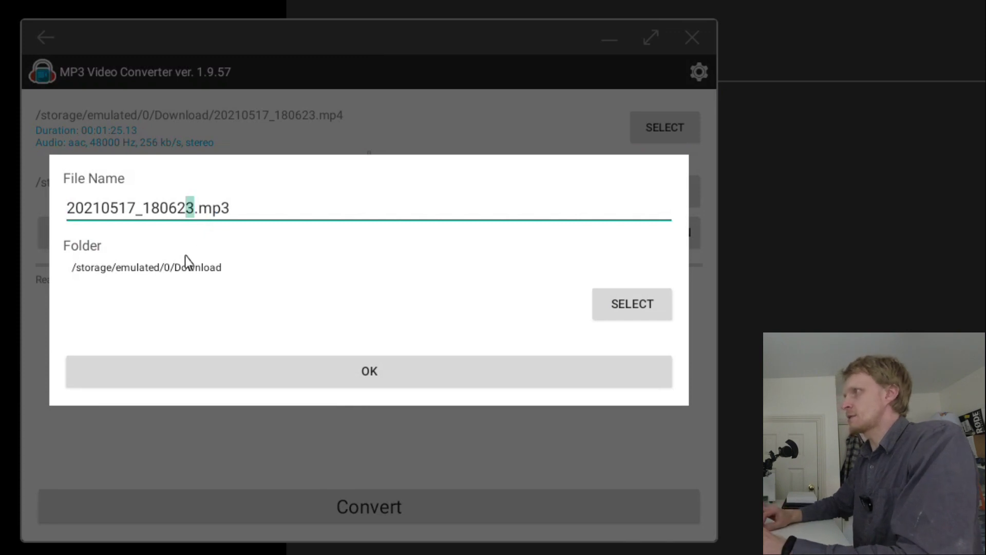
key("shift+Left")
key("shift+Left")
type("voice_ov")
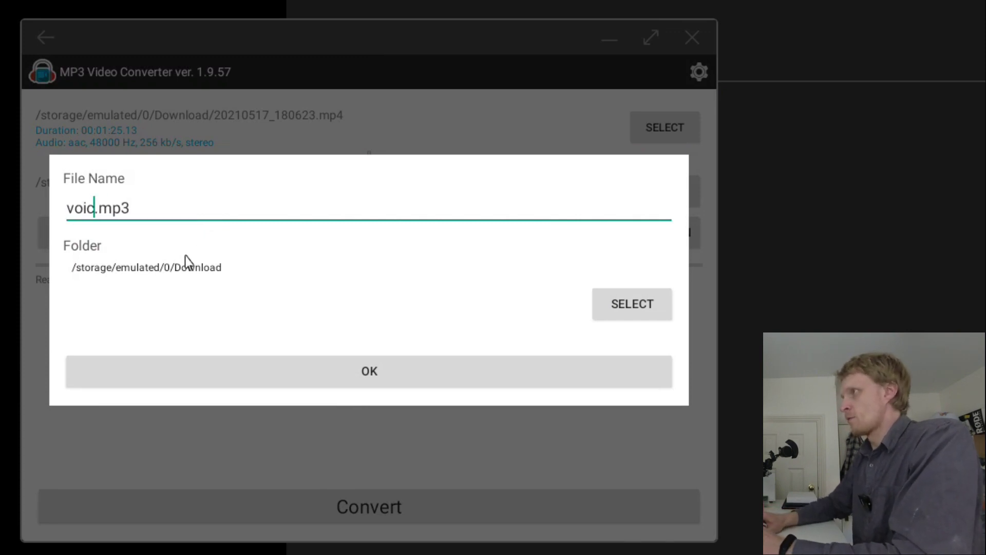
type("e")
key("BackSpace")
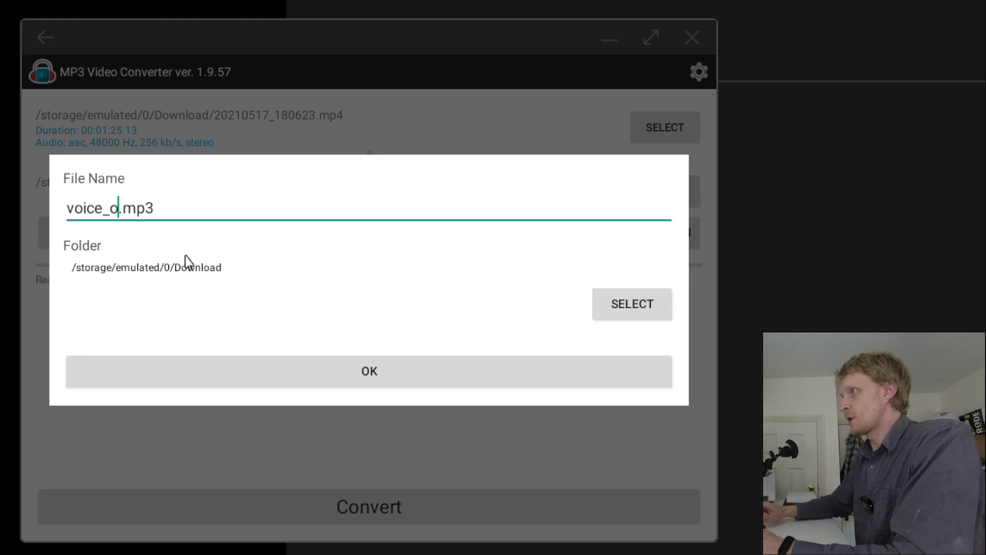
type("ver")
left_click(322, 382)
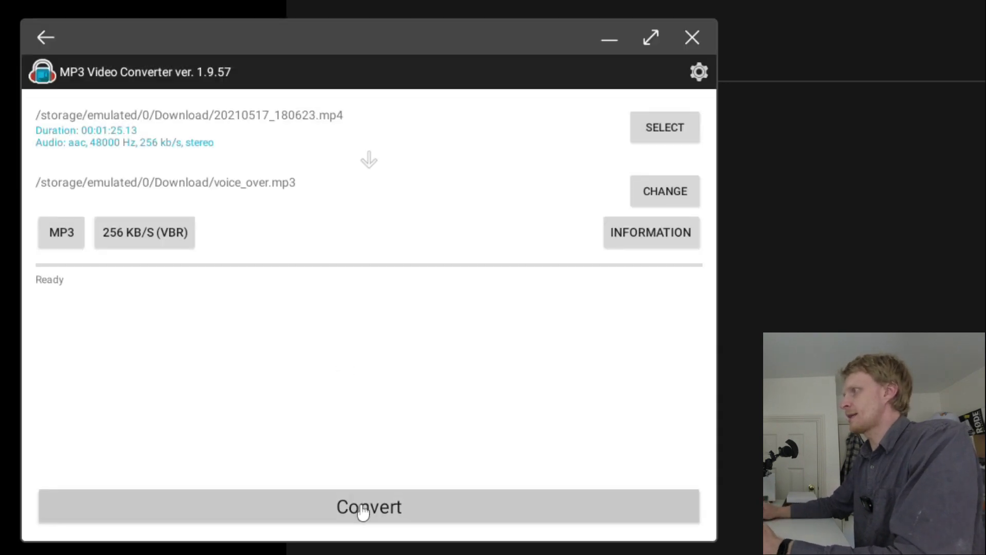
left_click(362, 513)
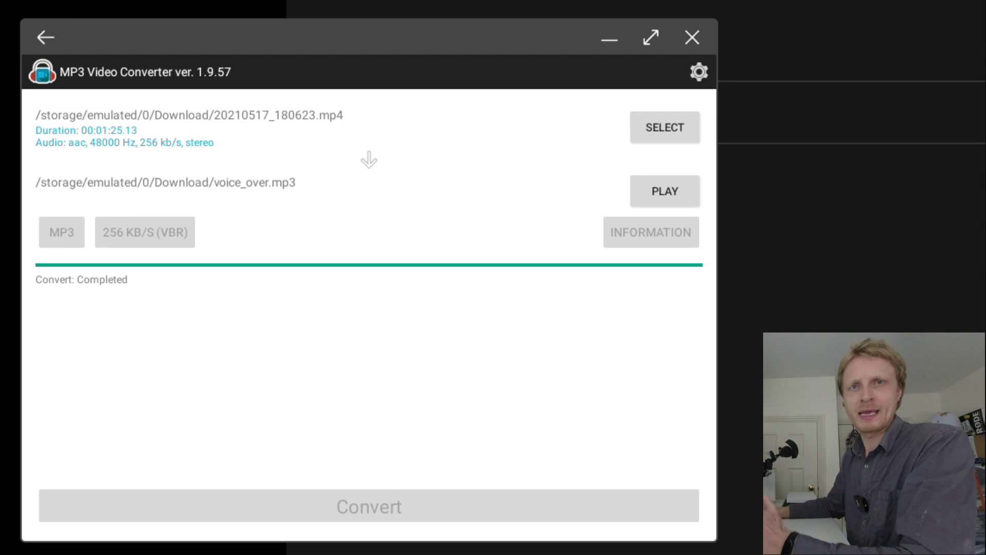
left_click(693, 36)
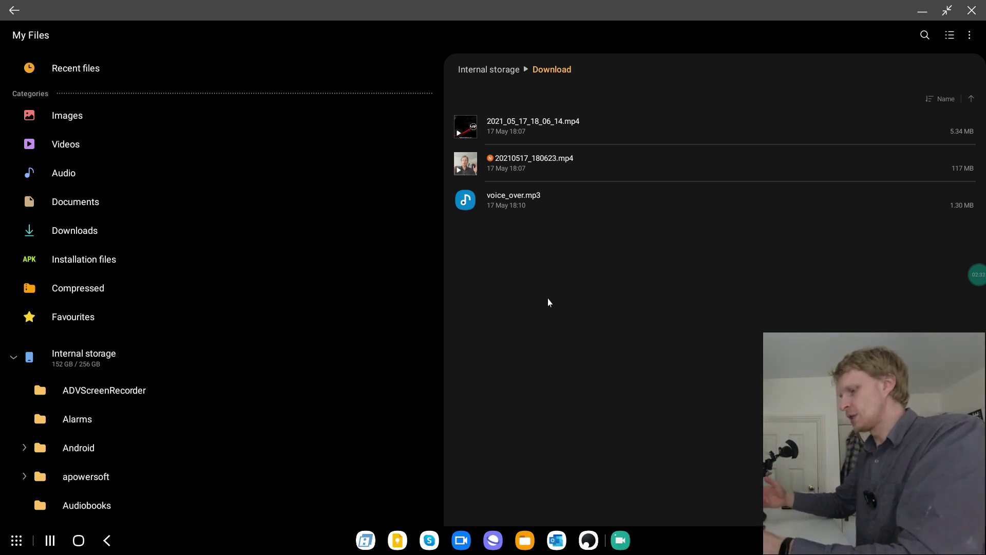
Step: Launch MixPad via the 'mix' search and remove the old clip from the YT VIDEO track
key("super+s")
type("mix")
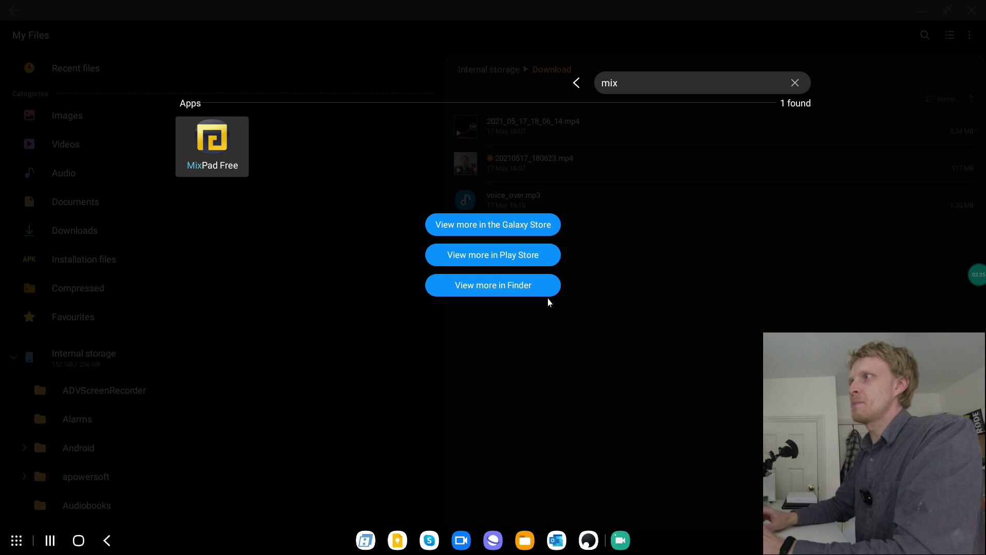
key("Return")
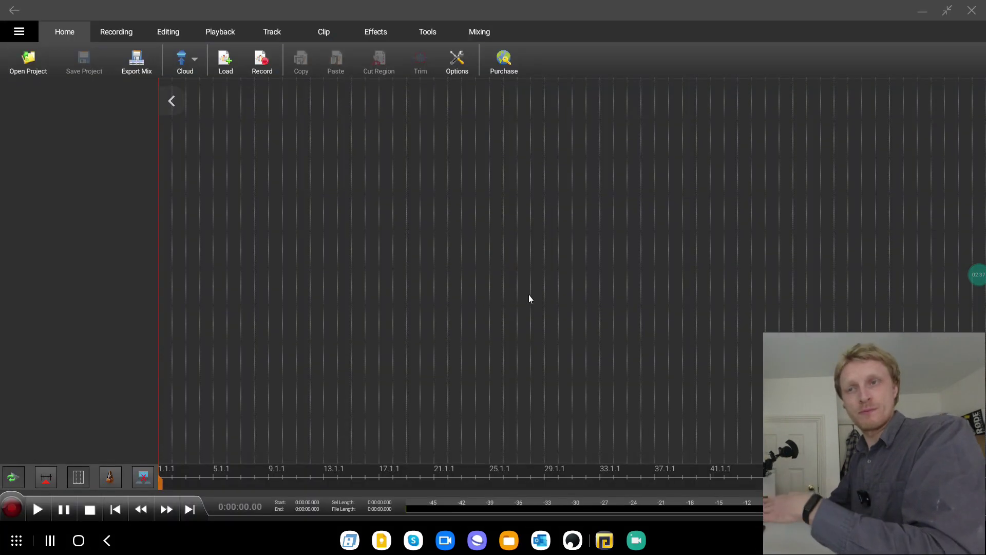
left_click(311, 87)
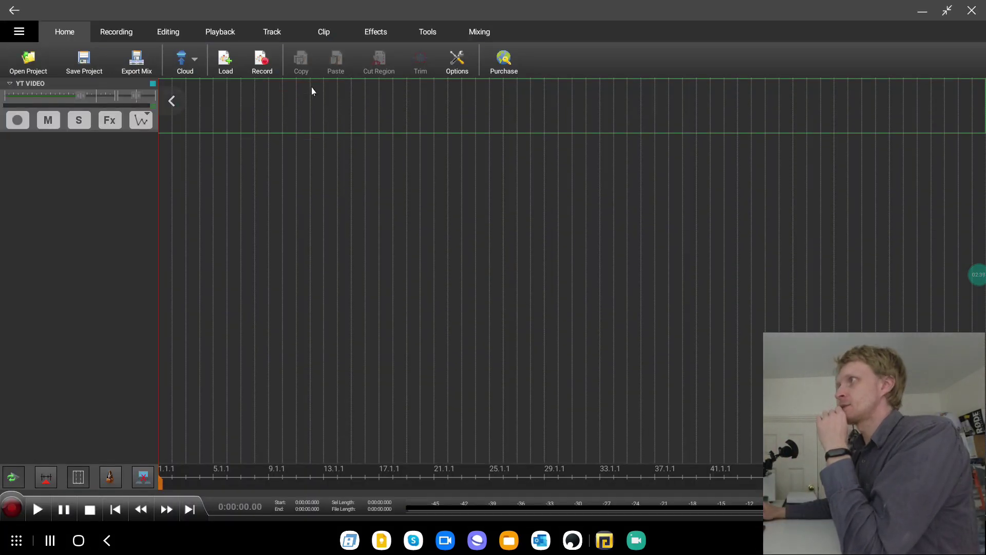
Step: Load voice_over.mp3 from Download as a clip on the YT VIDEO track
left_click(324, 33)
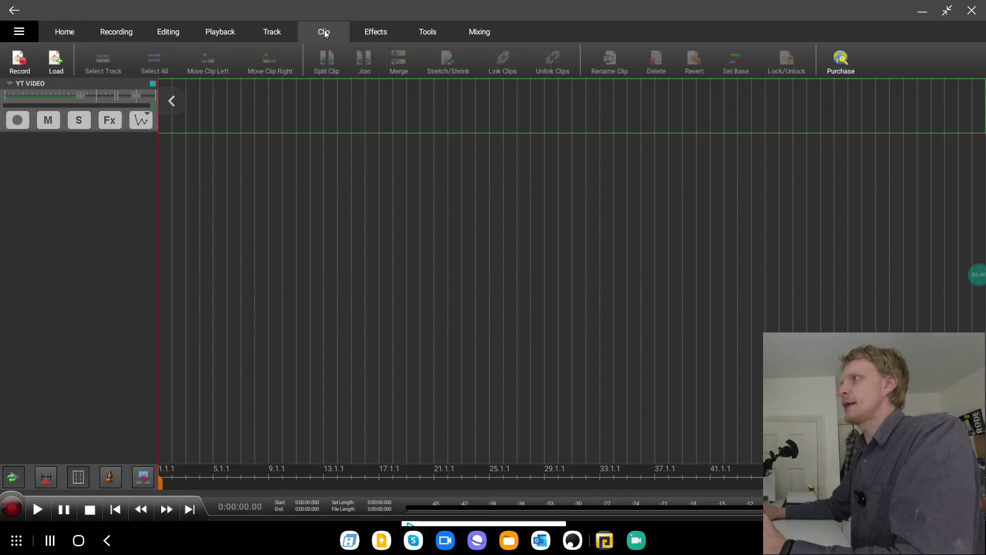
left_click(57, 61)
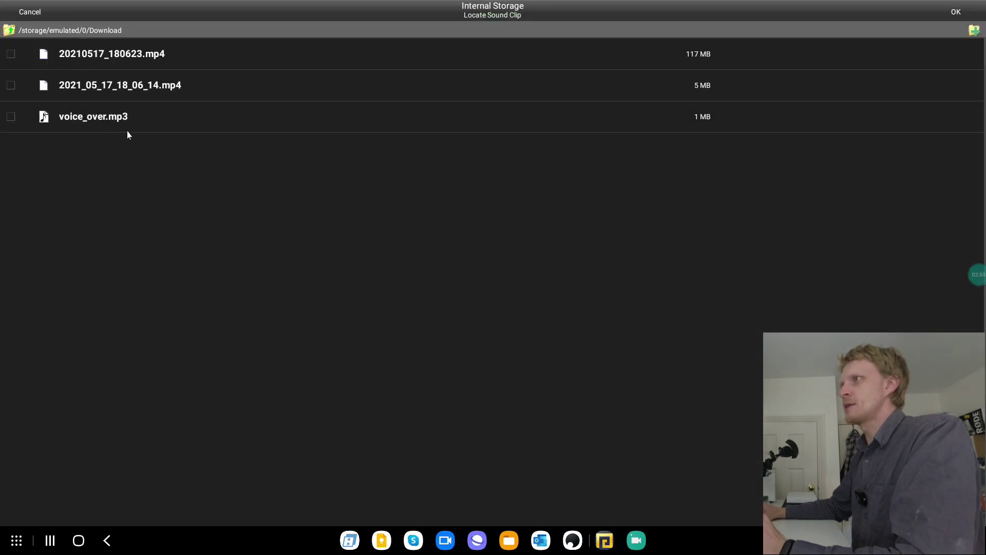
left_click(11, 118)
left_click(957, 11)
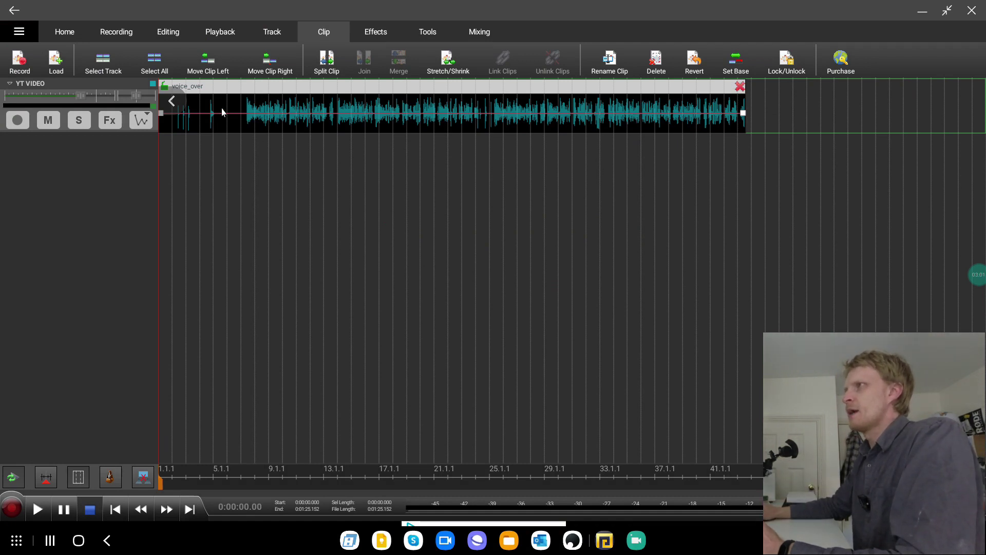
scroll(226, 116, "up", 2)
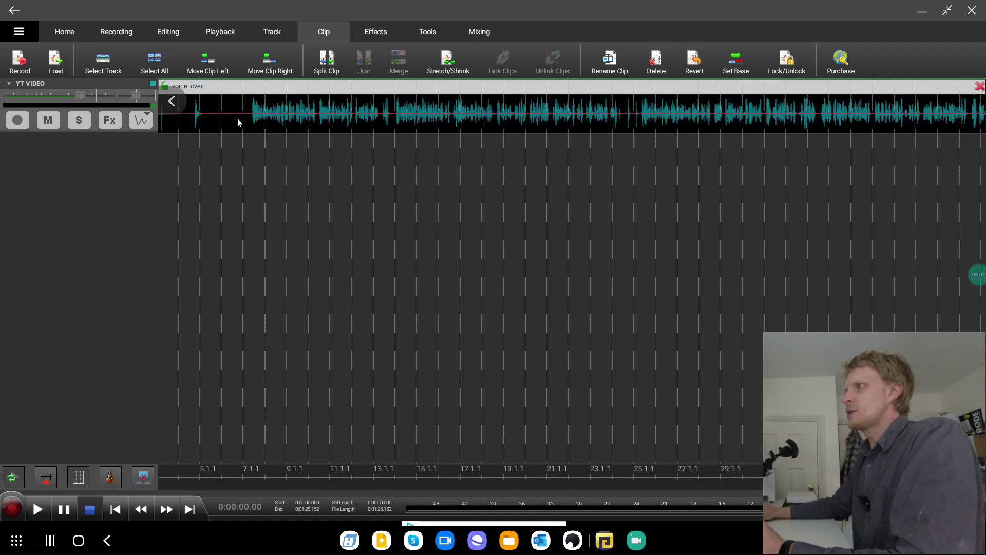
Step: Select a quiet, noise-only stretch near the start of the voice_over clip
left_click(119, 514)
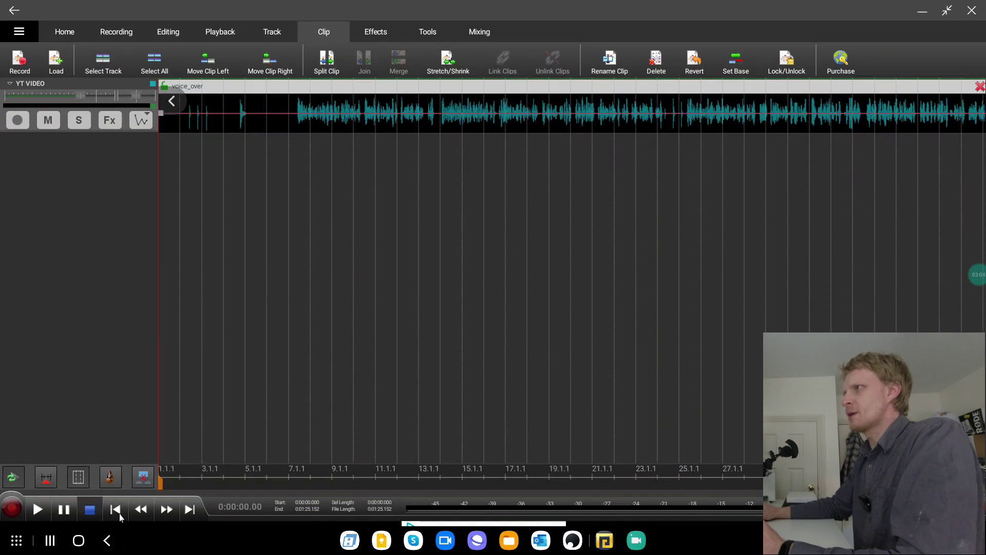
left_click(296, 118)
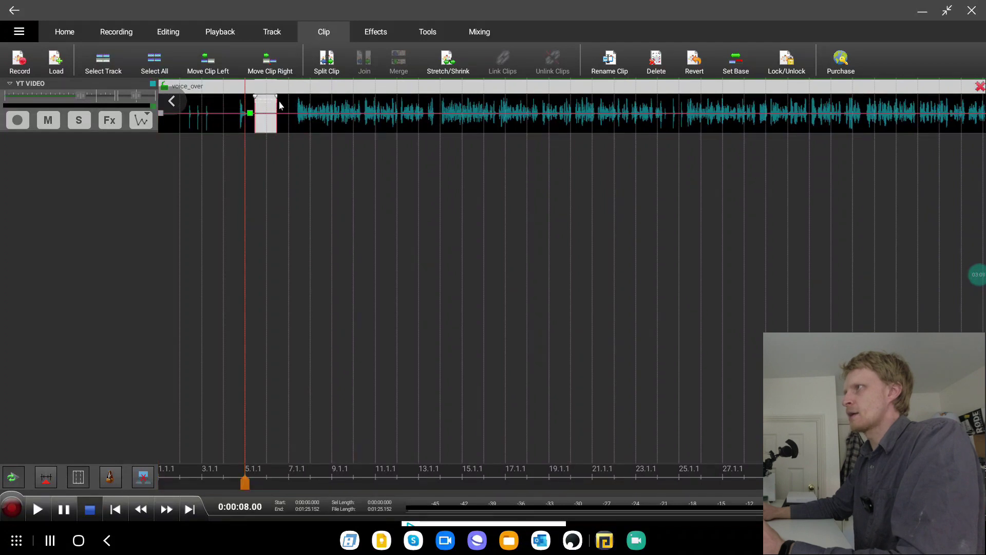
left_click_drag(291, 119, 291, 180)
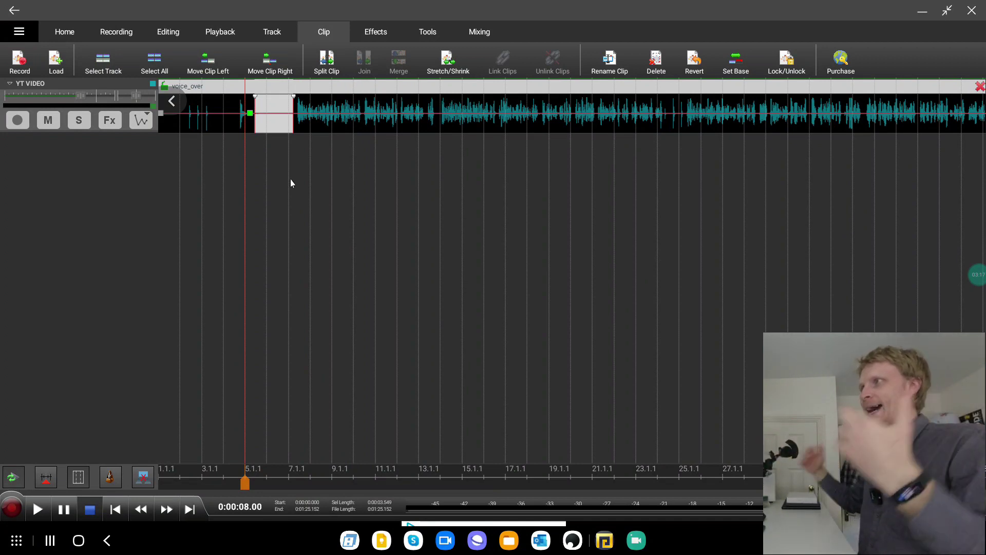
Step: Grab a noise sample from the selection and apply Spectral Subtraction based on it
left_click(428, 32)
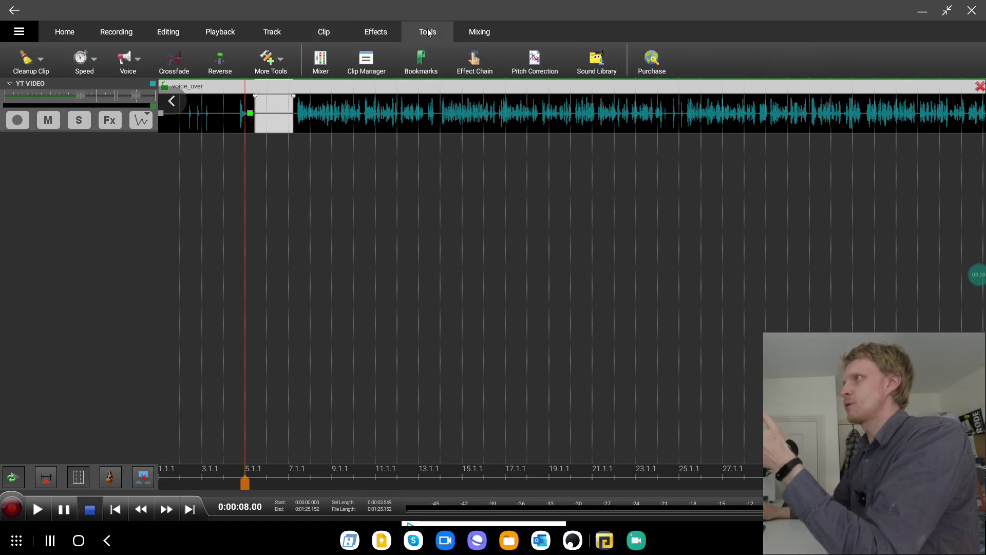
left_click(42, 59)
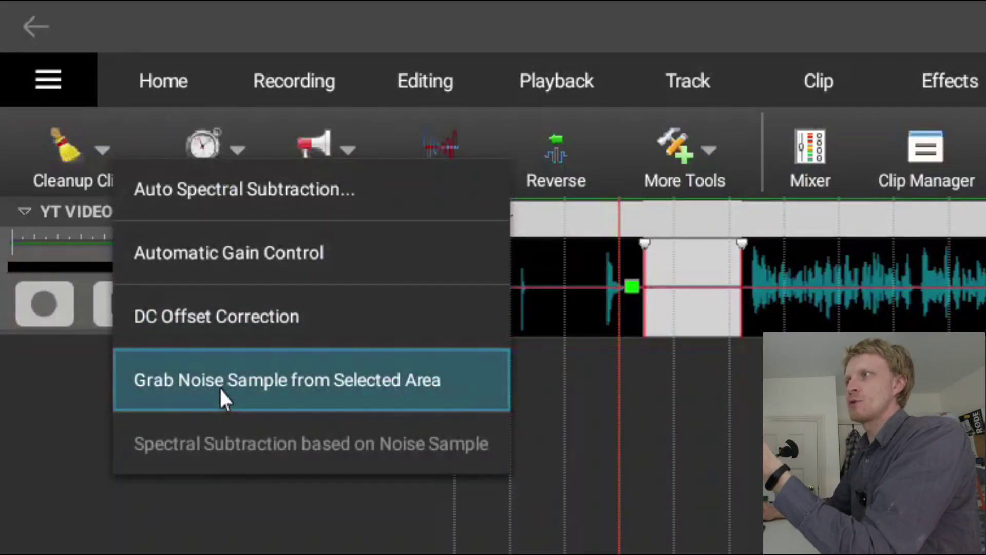
left_click(220, 389)
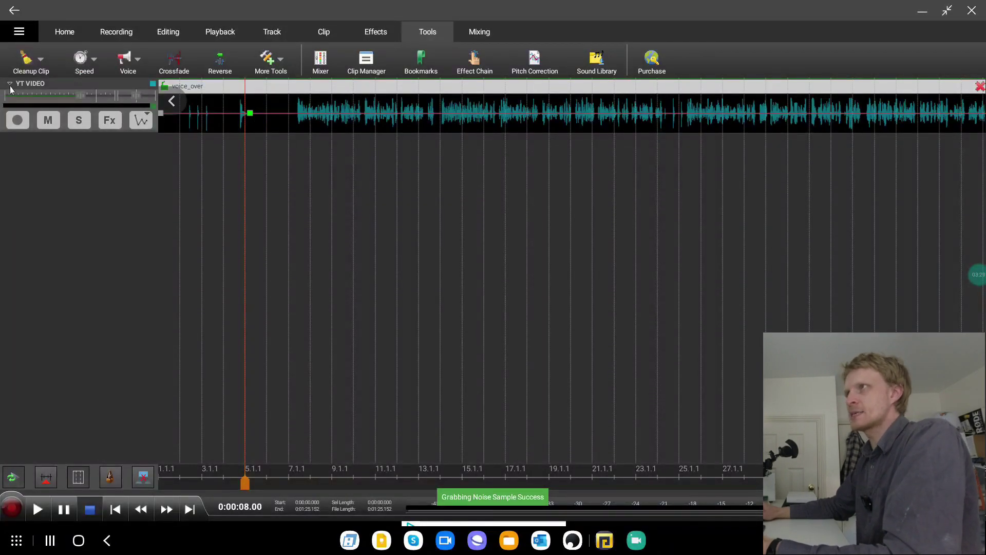
left_click(40, 58)
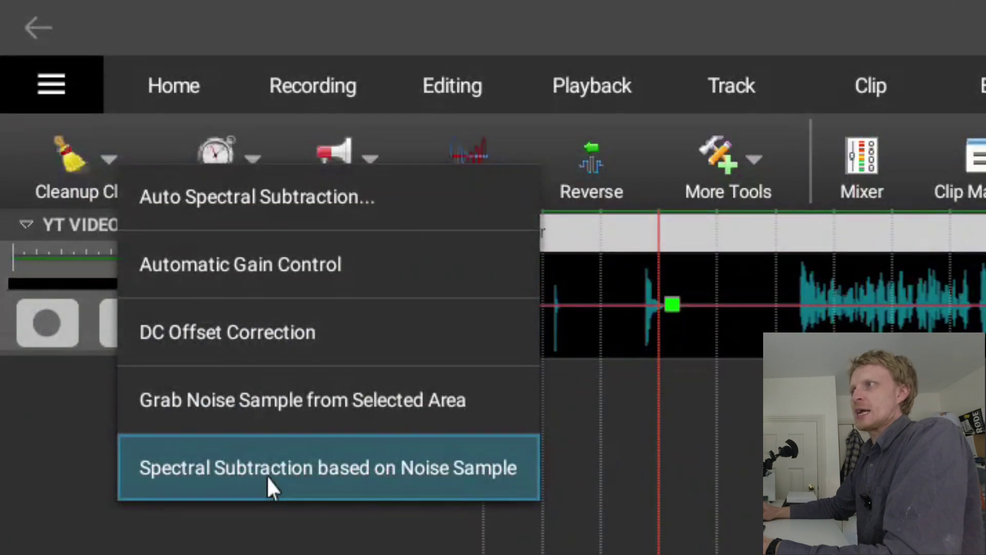
left_click(266, 476)
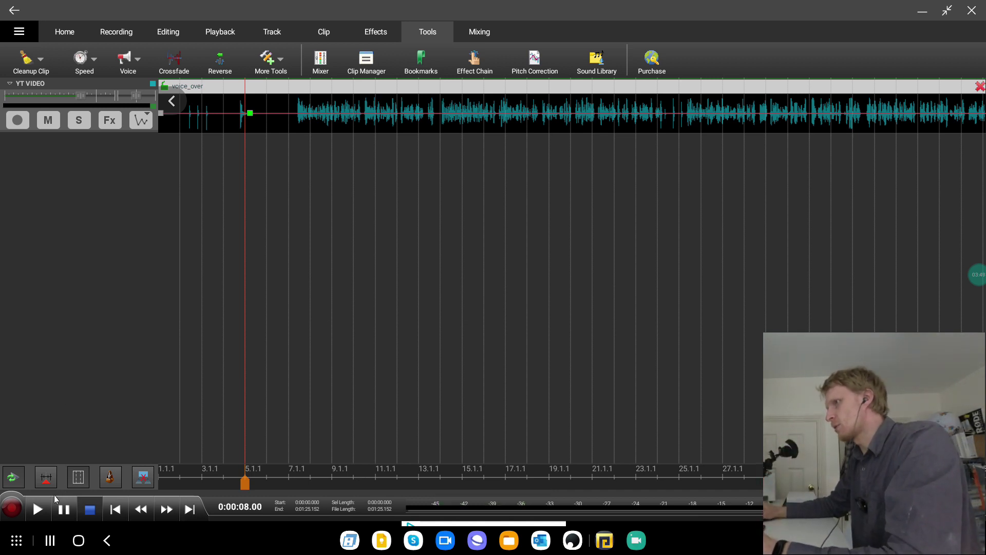
left_click(44, 509)
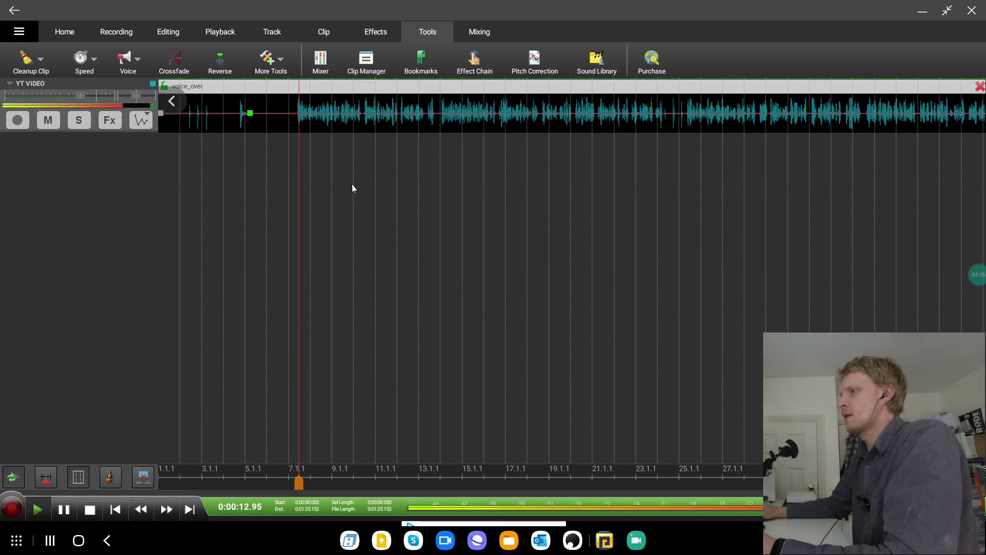
left_click(90, 510)
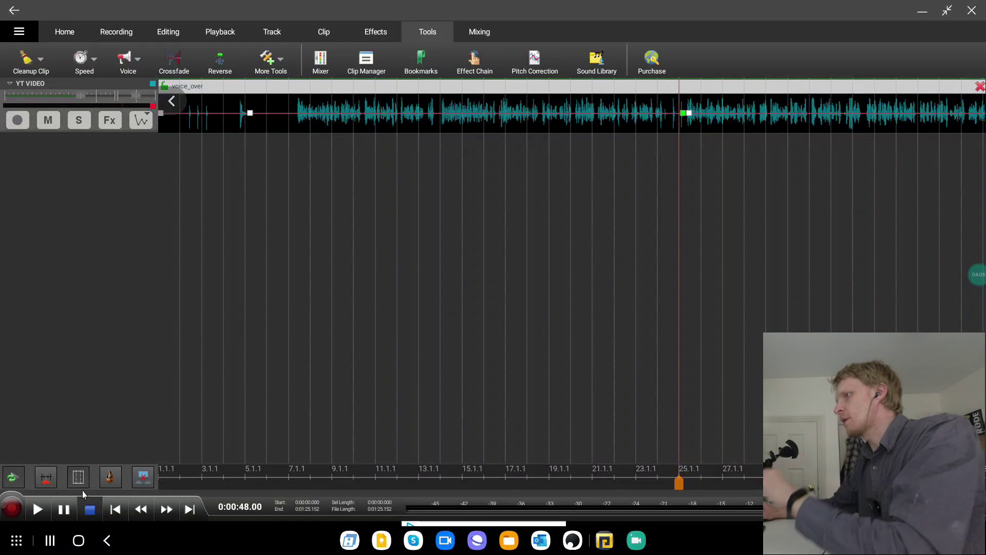
left_click(36, 514)
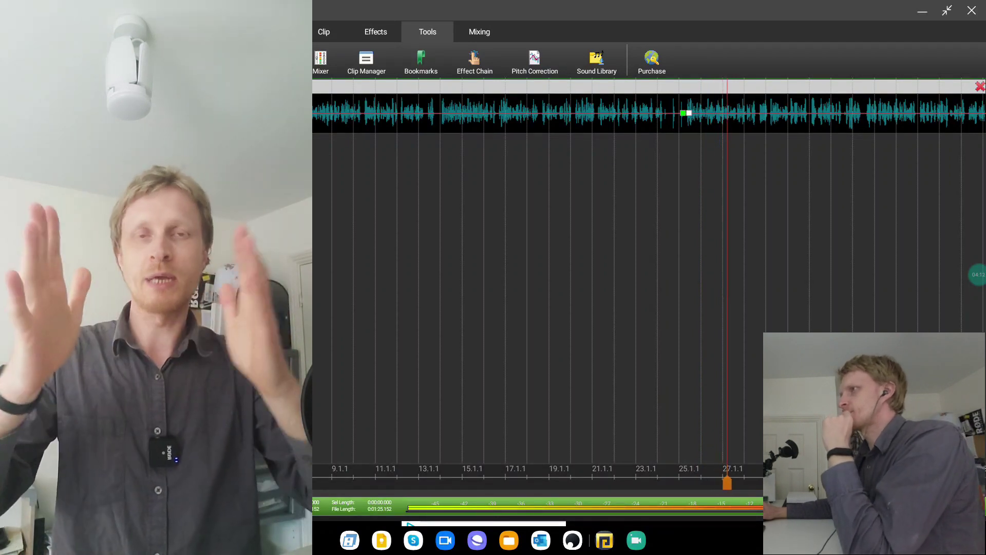
left_click(106, 507)
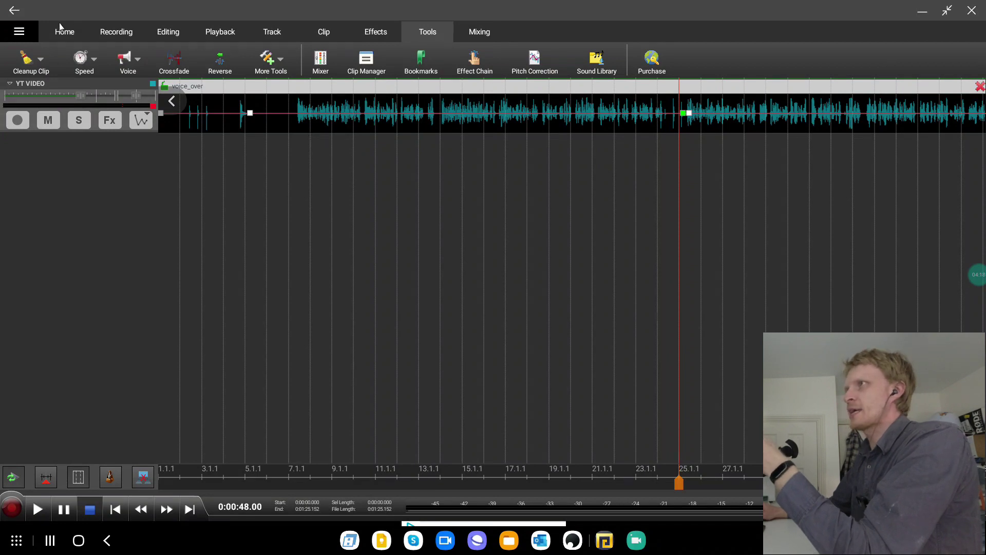
Step: Start Export Project as Audio File and set the save location to the Download folder
left_click(21, 31)
left_click(39, 42)
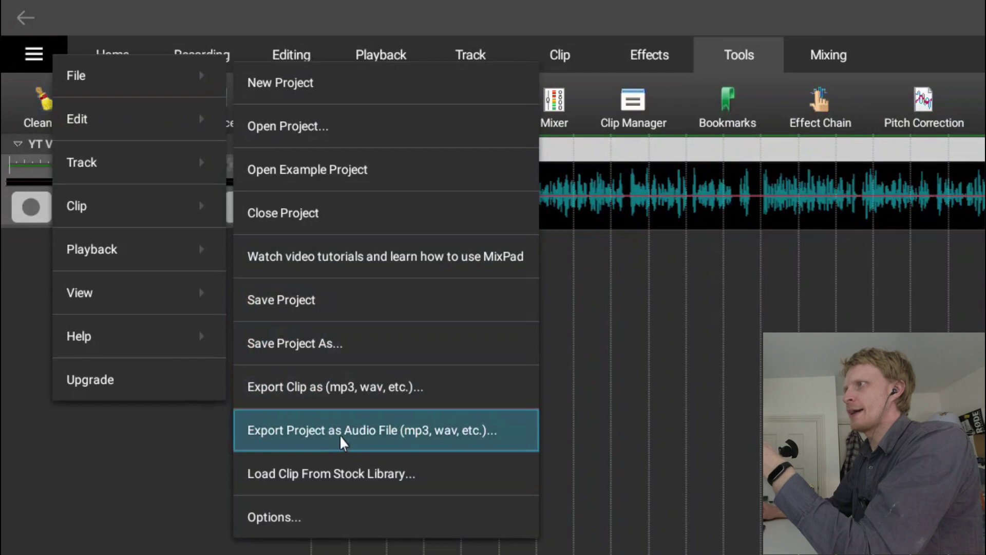
left_click(334, 445)
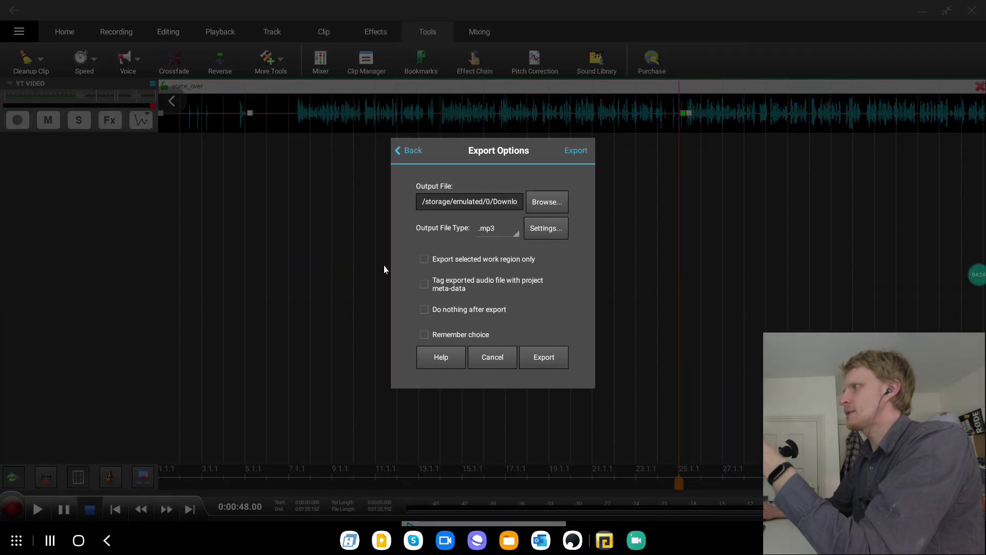
left_click(547, 202)
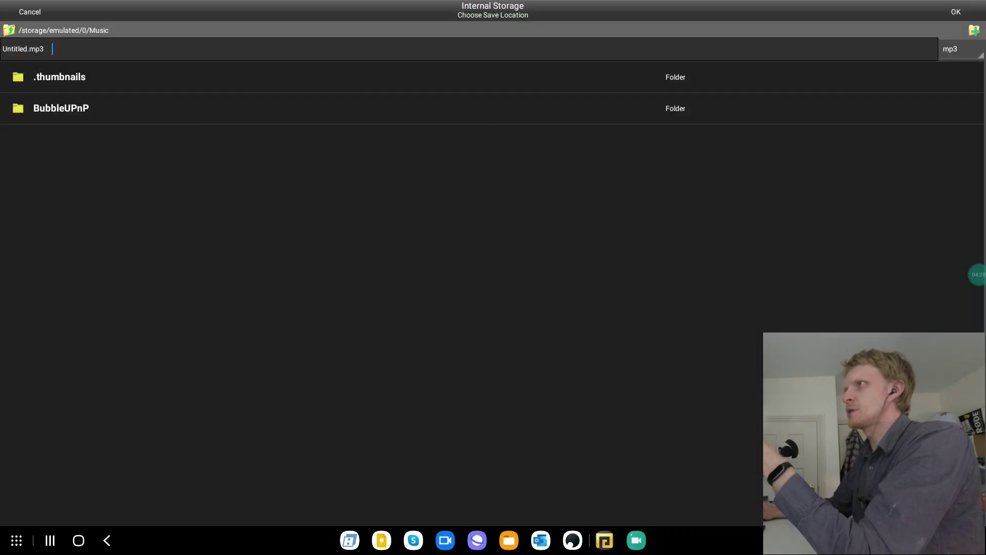
left_click(12, 32)
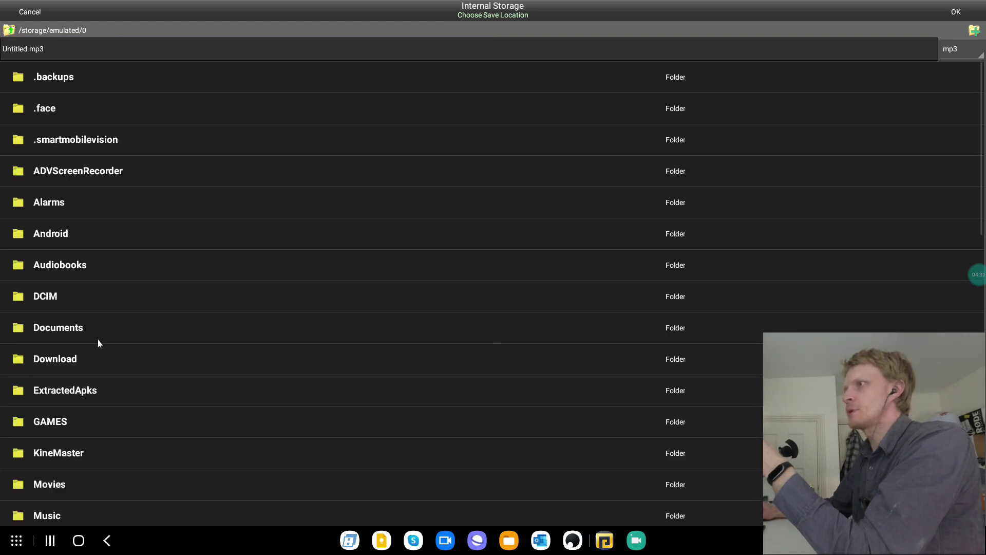
left_click(89, 359)
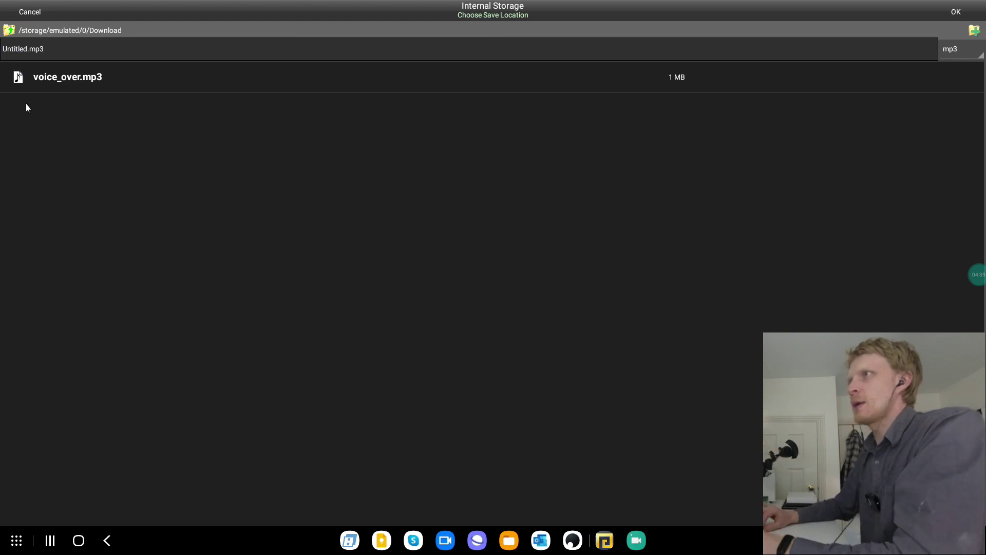
Step: Name the file voice_over_DONE.mp3 and export it, dismissing the success message
key("Right")
key("Right")
key("Right")
key("Right")
key("Right")
key("Right")
key("Right")
key("BackSpace")
key("BackSpace")
key("BackSpace")
key("BackSpace")
key("BackSpace")
key("BackSpace")
key("BackSpace")
key("BackSpace")
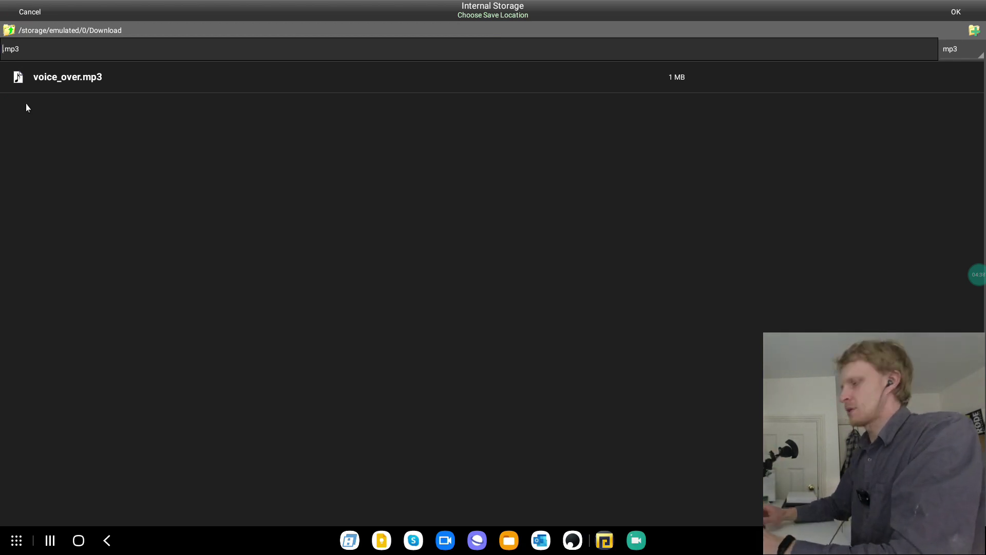
type("voice_over_DONE")
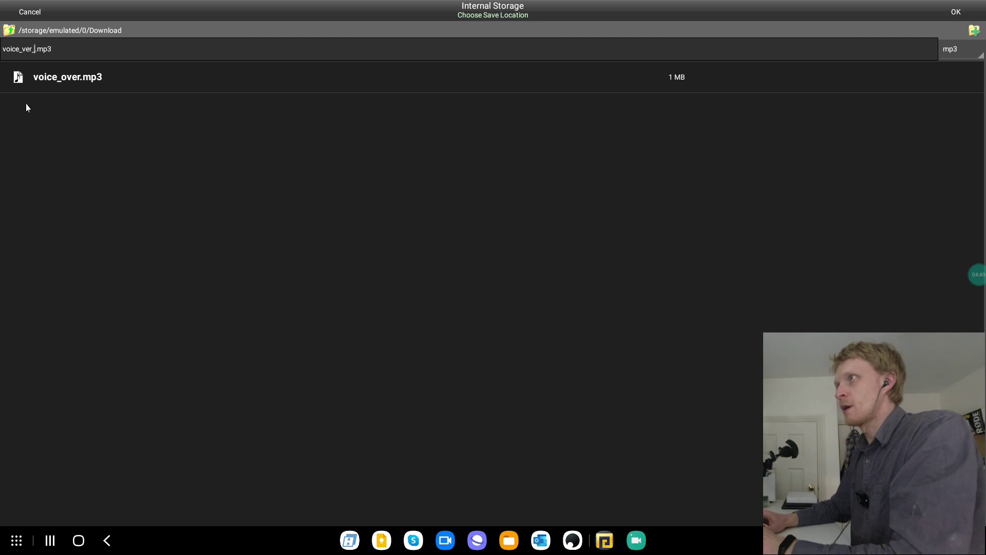
left_click(957, 12)
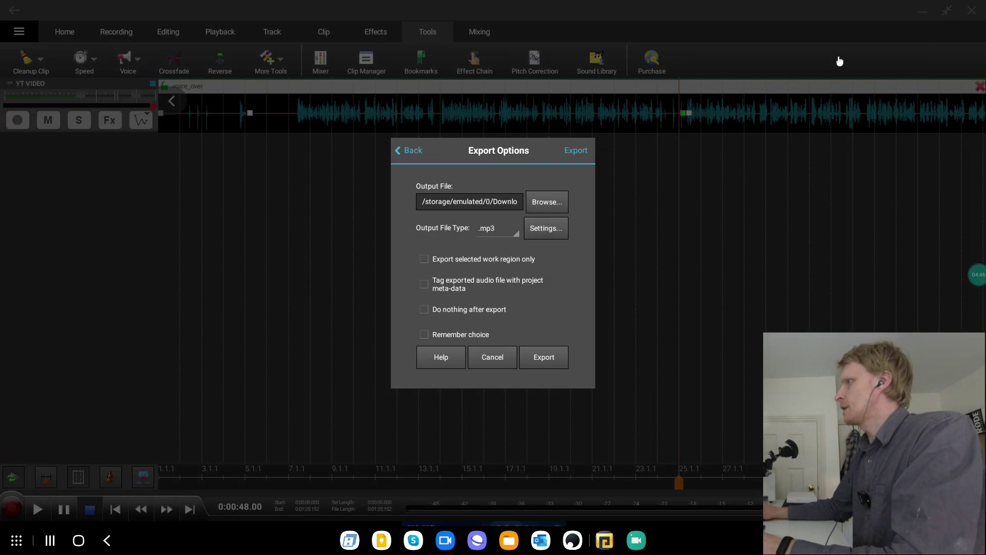
left_click(544, 358)
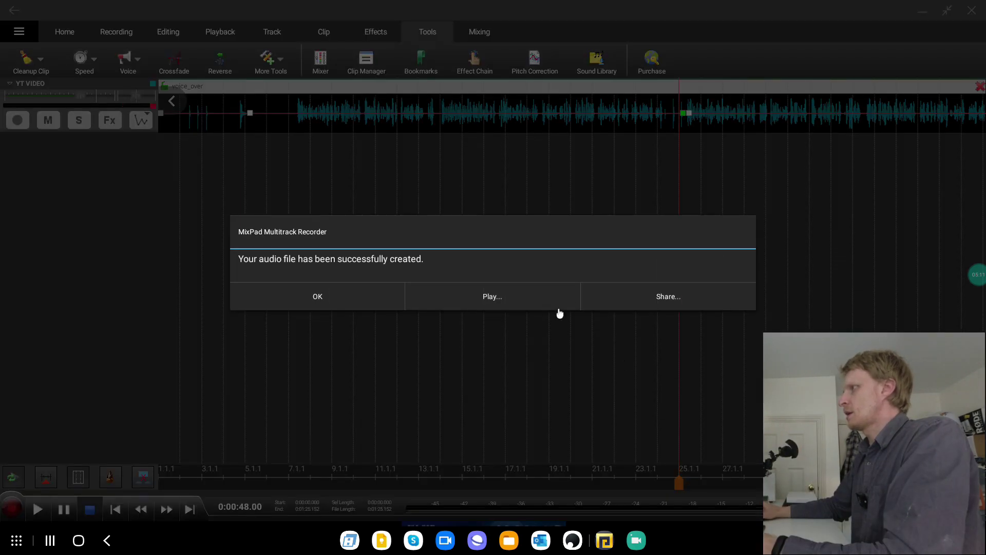
left_click(277, 306)
Step: Close MixPad and reopen the Download folder in My Files through Favourites
left_click(979, 13)
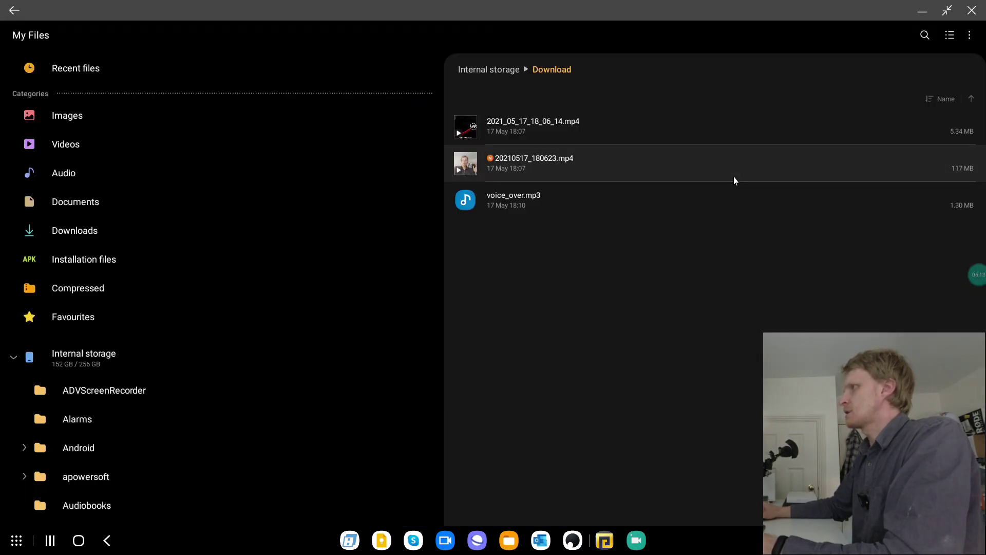
left_click(482, 81)
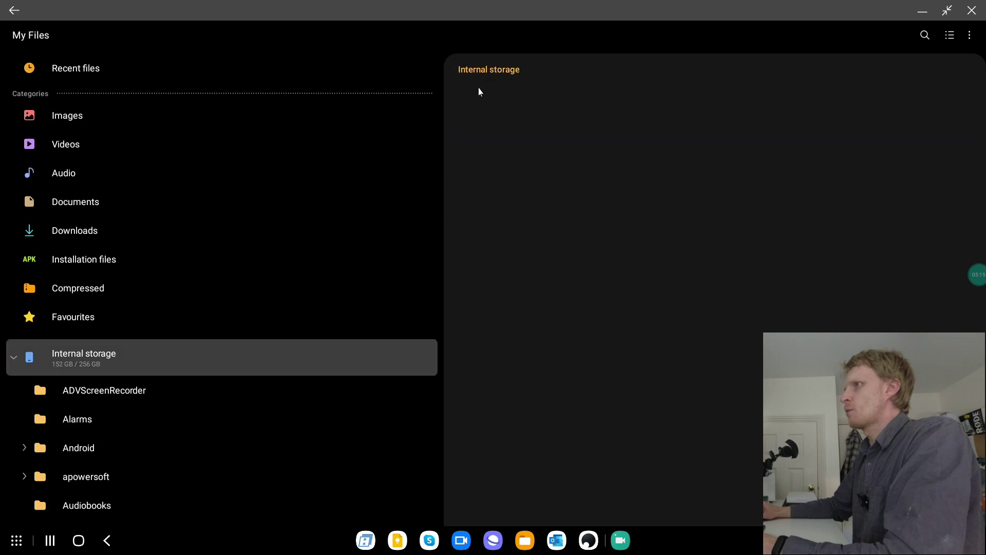
left_click(101, 311)
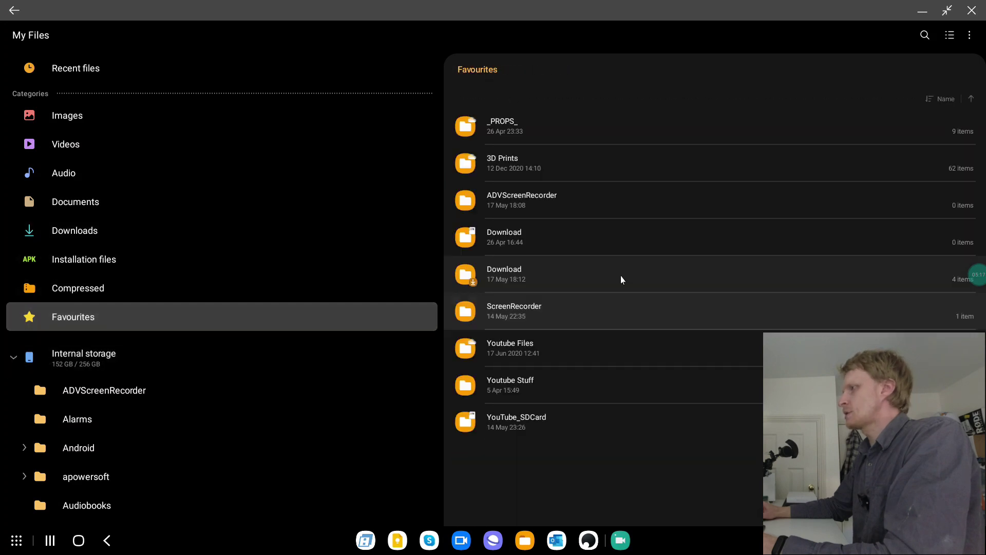
left_click(582, 283)
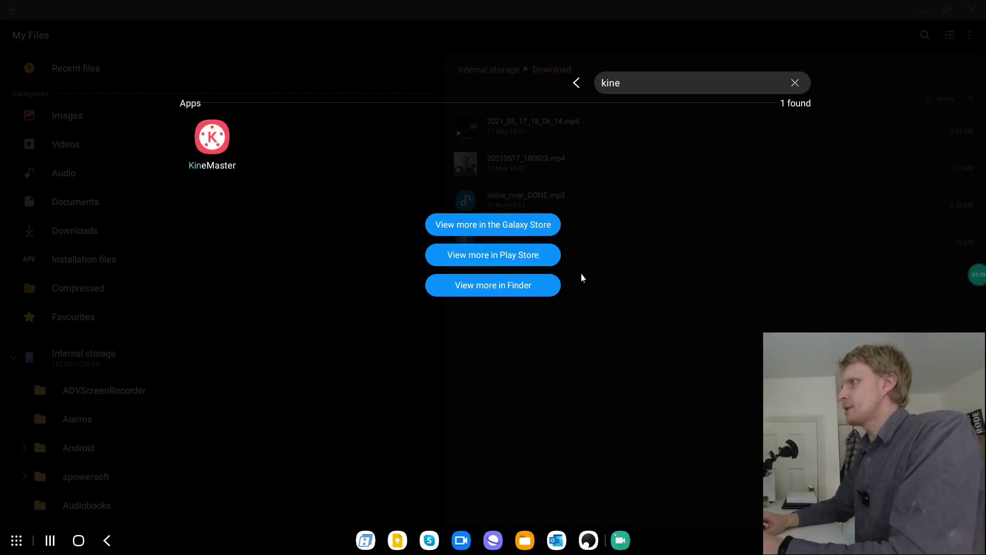
Step: Launch KineMaster, open the 20210515 project, dismiss its missing-media warning, and return home
key("Down")
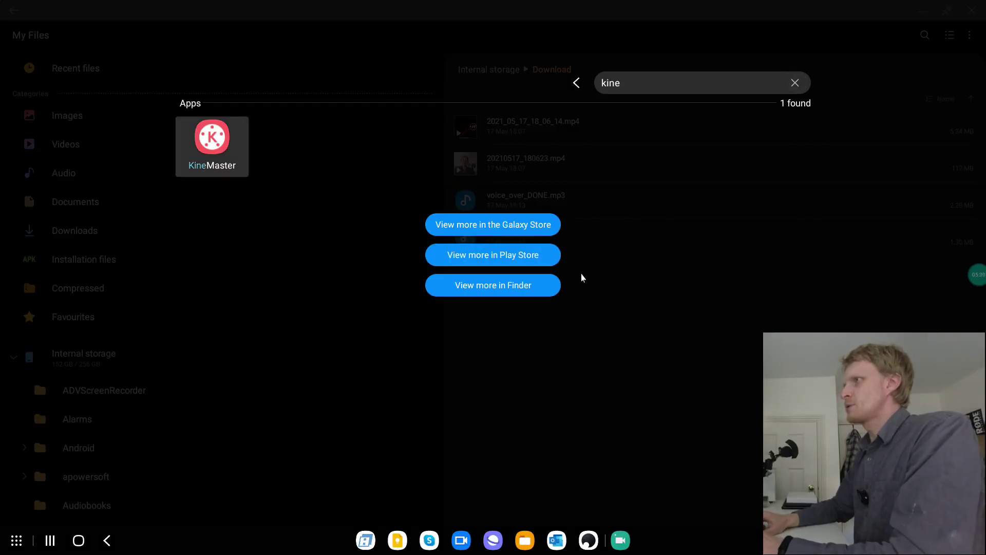
key("Return")
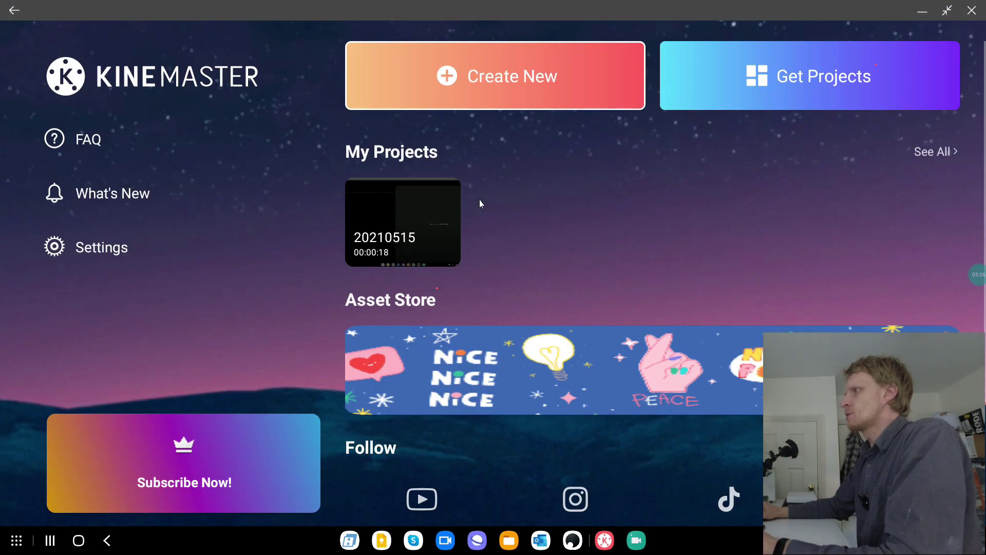
left_click(460, 236)
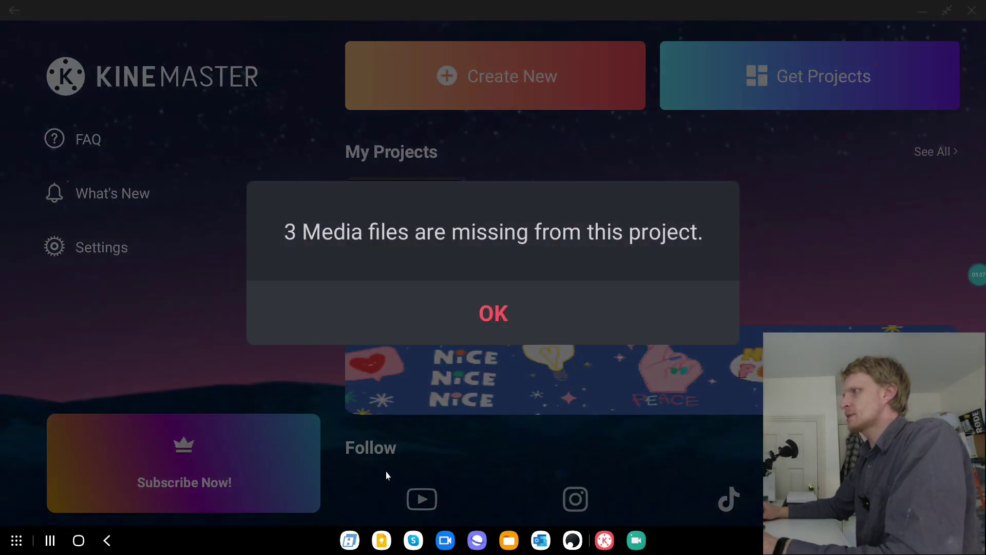
left_click(387, 298)
left_click(19, 45)
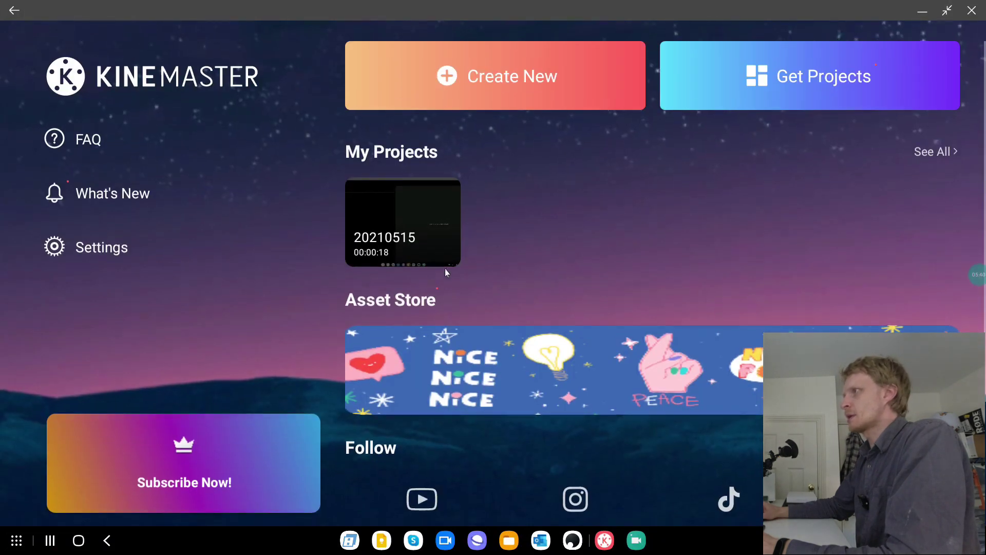
Step: Delete the 20210515 project and start creating a new project
right_click(416, 177)
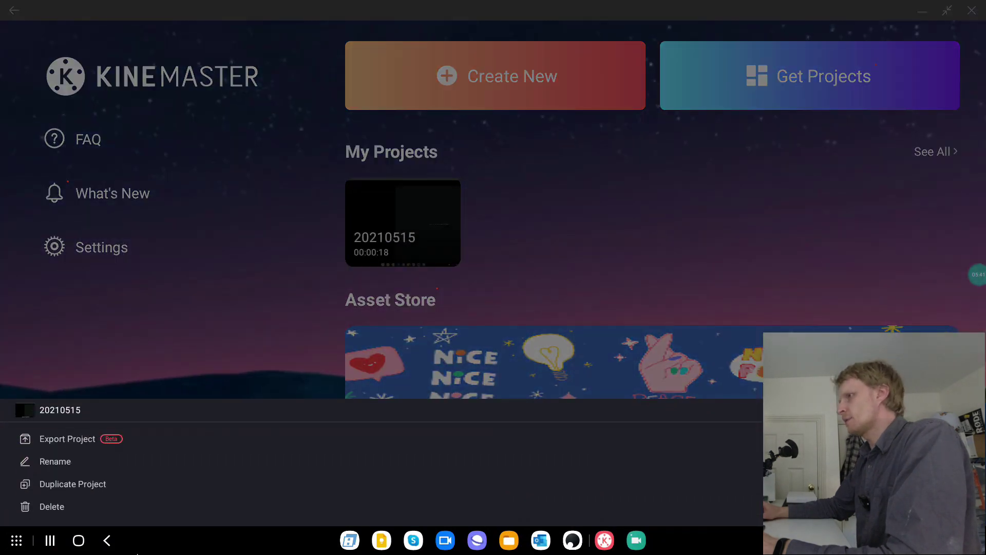
left_click(99, 507)
left_click(570, 338)
left_click(535, 75)
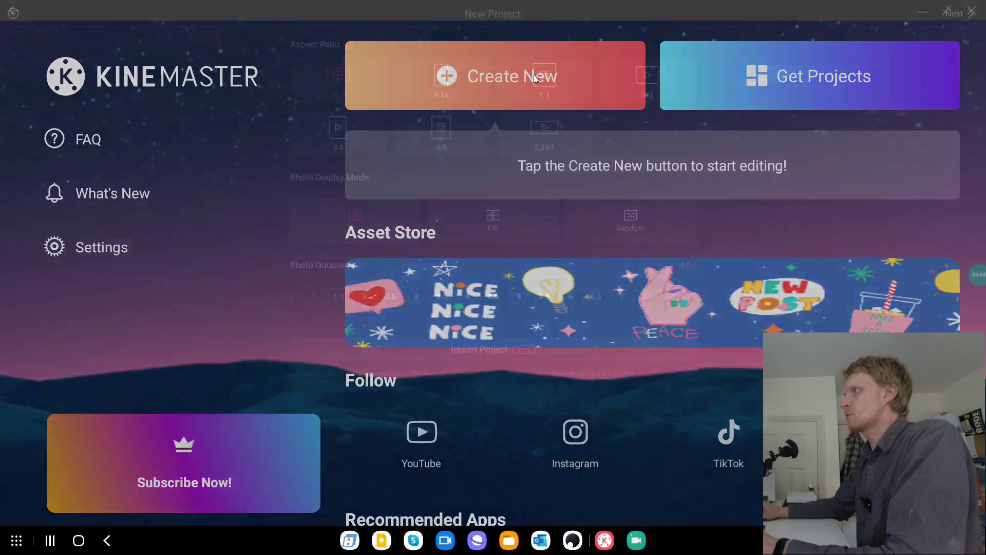
Step: Add 2021_05_17_18_06_14.mp4 from Download to the timeline, then delete the added 1:25 face-cam clip
left_click(958, 12)
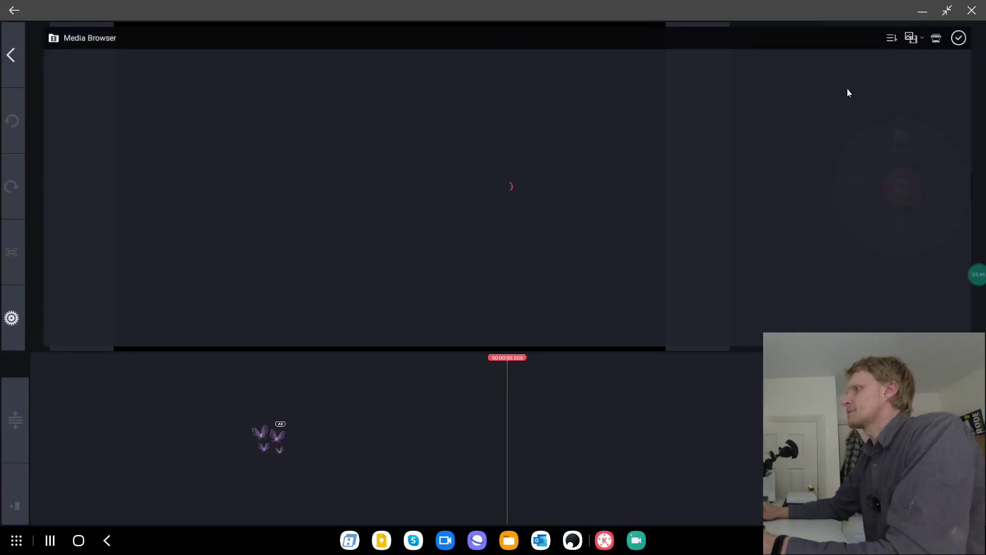
left_click(389, 70)
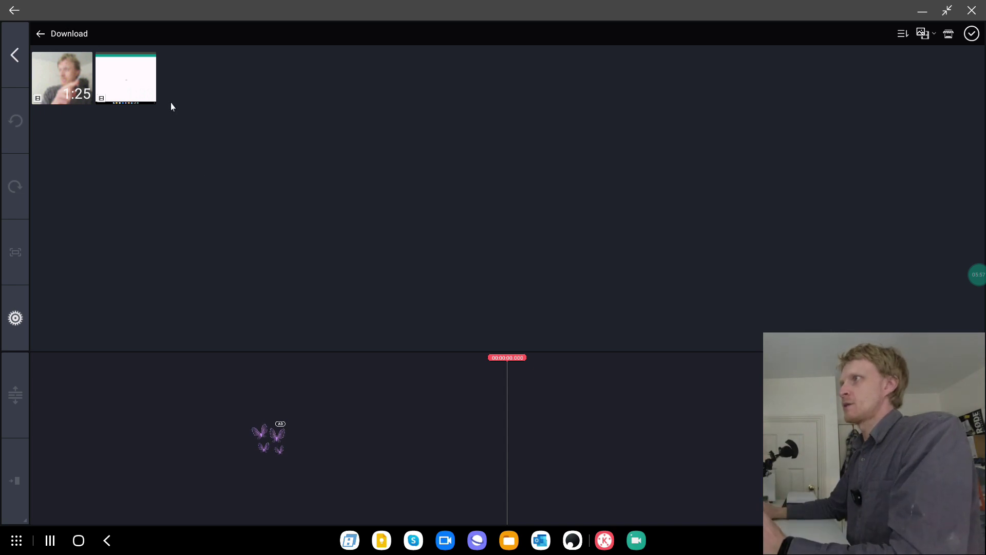
left_click(133, 87)
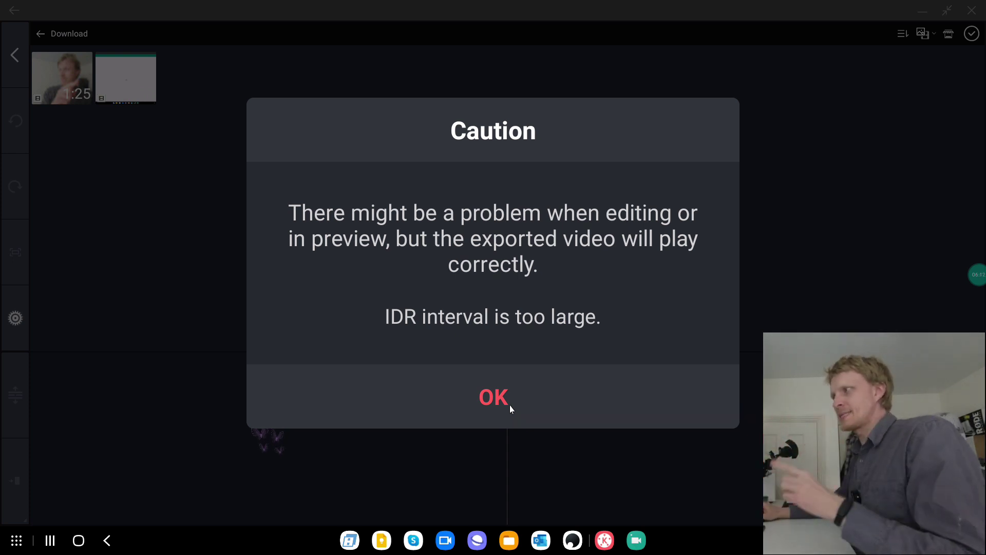
left_click(495, 406)
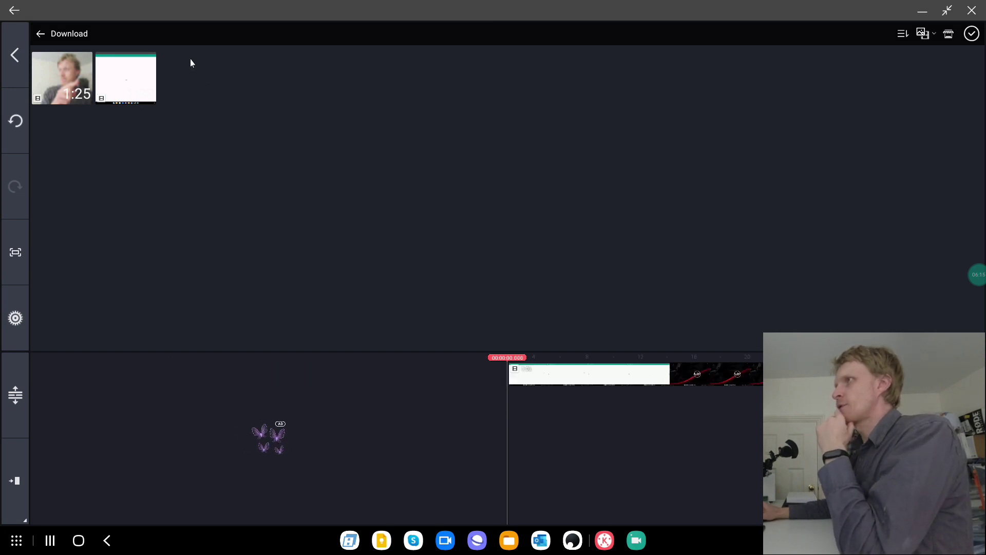
left_click(41, 77)
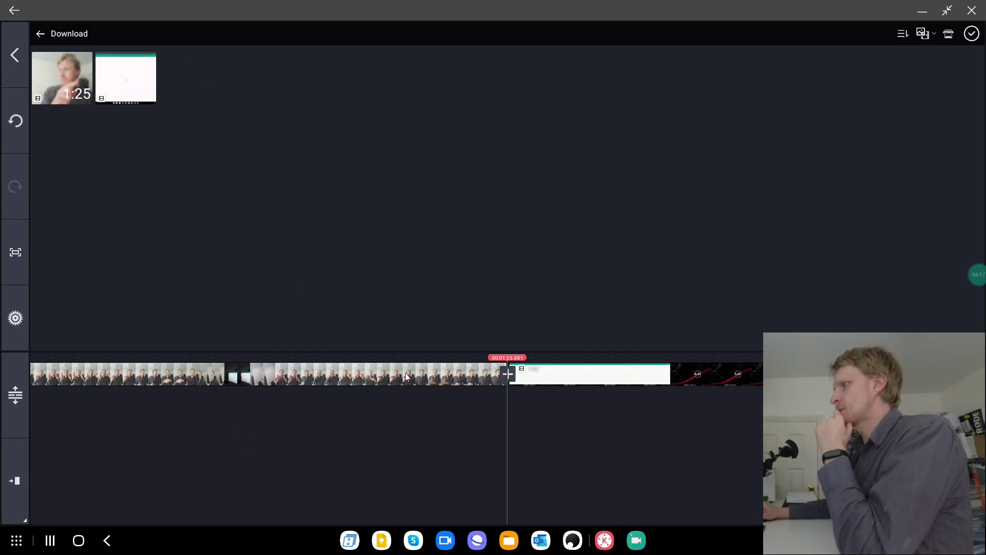
right_click(94, 268)
left_click(15, 308)
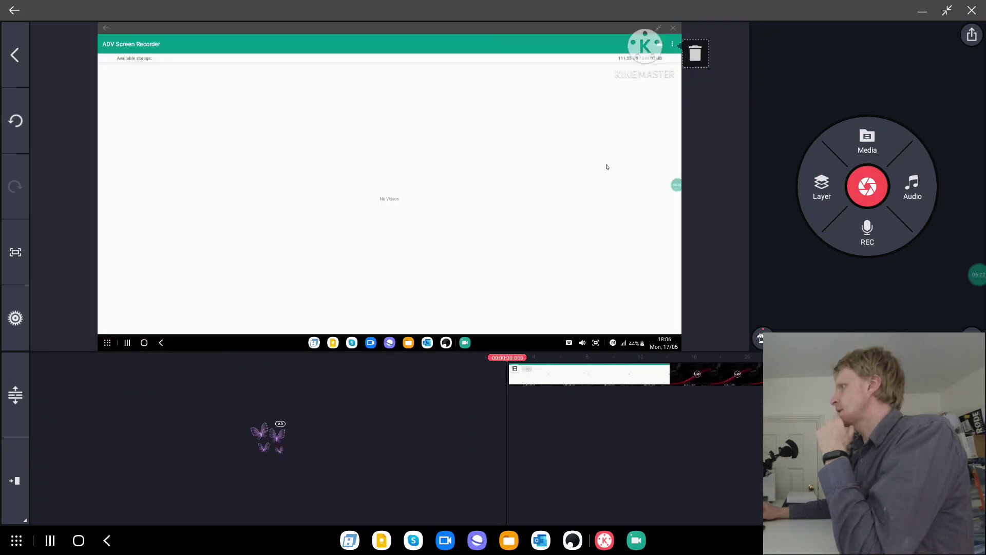
Step: Add the 1:25 face-cam clip 20210517_180623.mp4 from the Download folder as a media layer
left_click(822, 188)
left_click(806, 142)
left_click(800, 136)
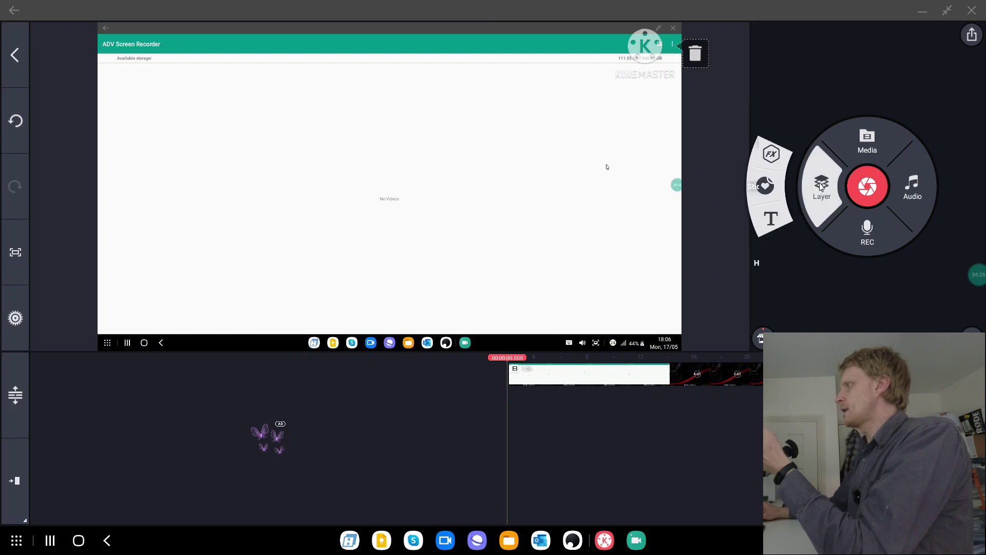
left_click(785, 128)
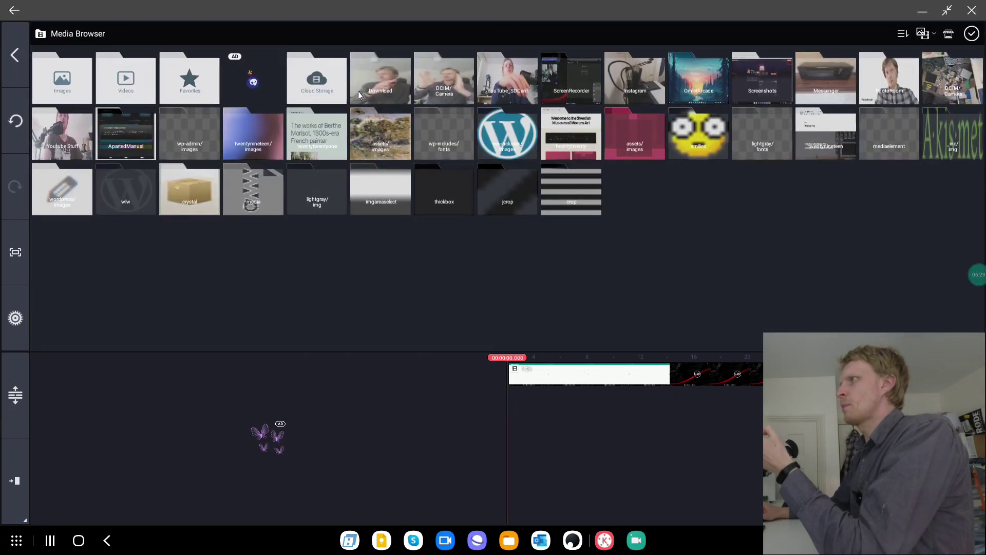
left_click(359, 90)
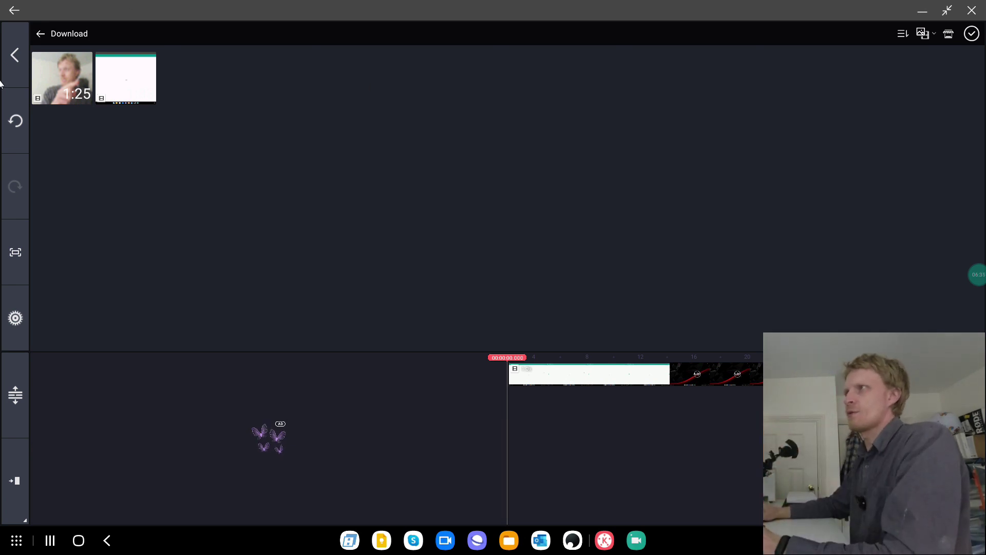
left_click(56, 82)
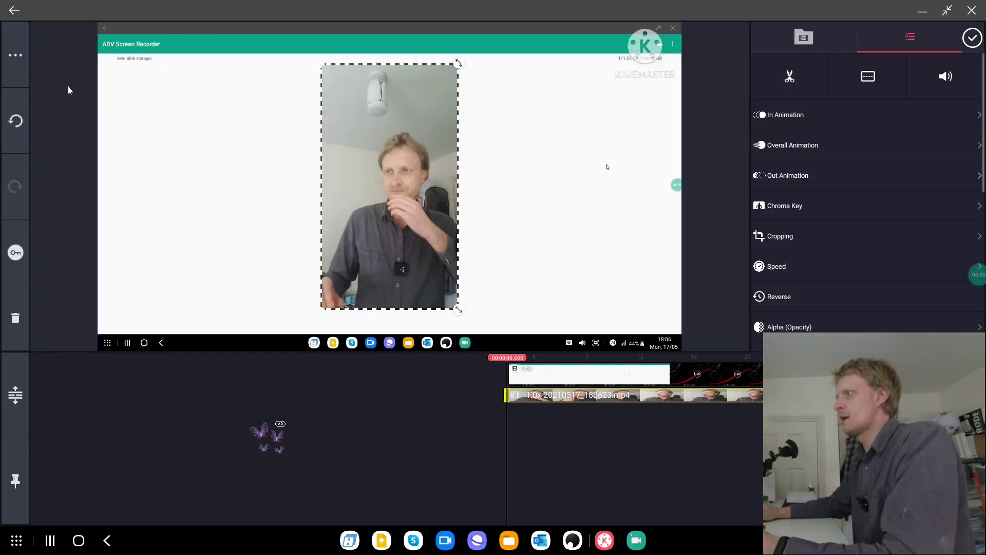
Step: Delete the face-cam layer's opening part so it starts near the 42-second playhead
left_click(452, 421)
left_click_drag(452, 422, 385, 475)
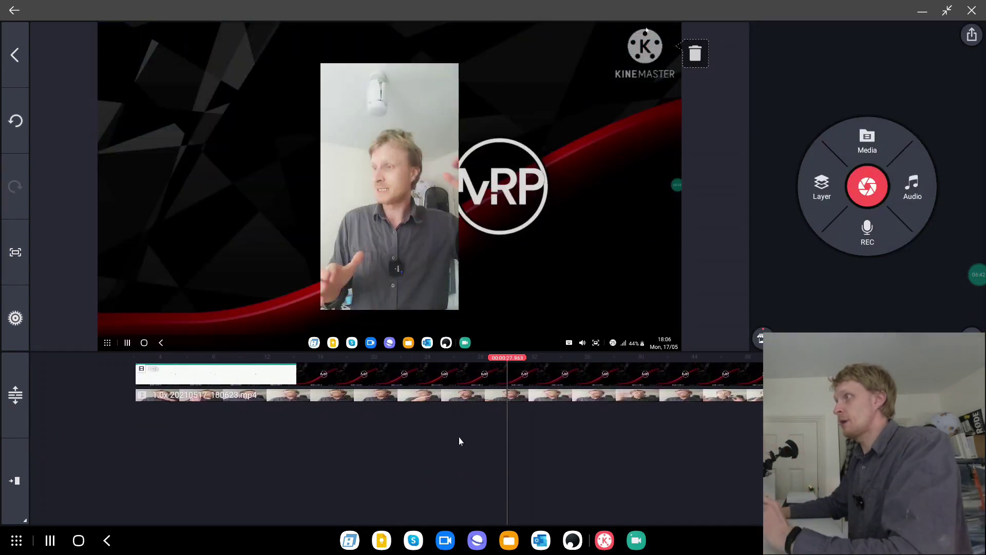
left_click_drag(459, 437, 280, 451)
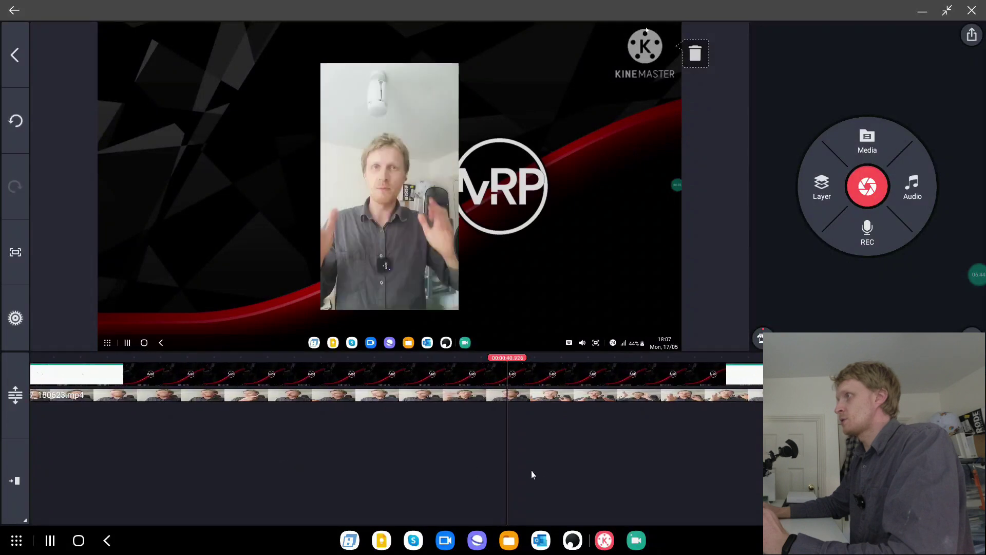
left_click_drag(532, 471, 388, 461)
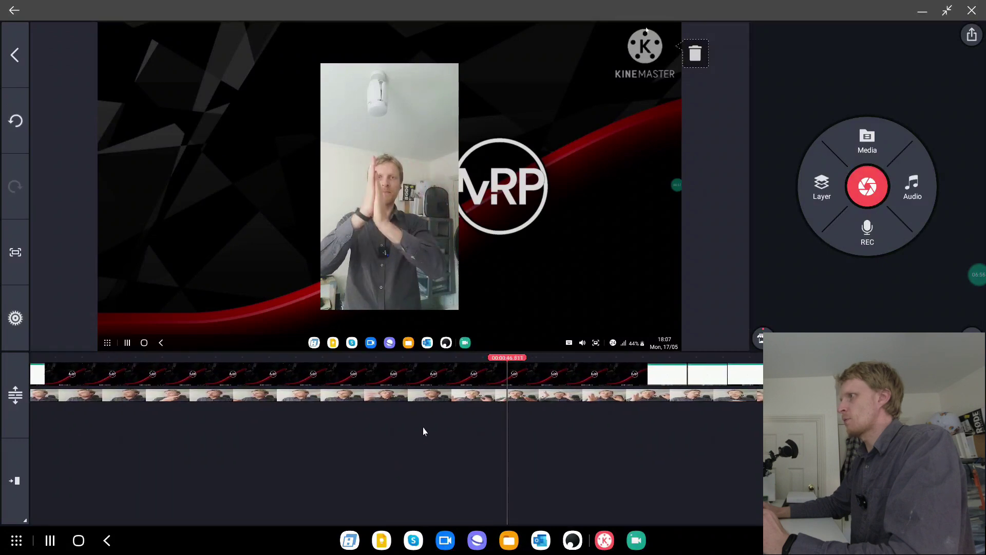
left_click(432, 399)
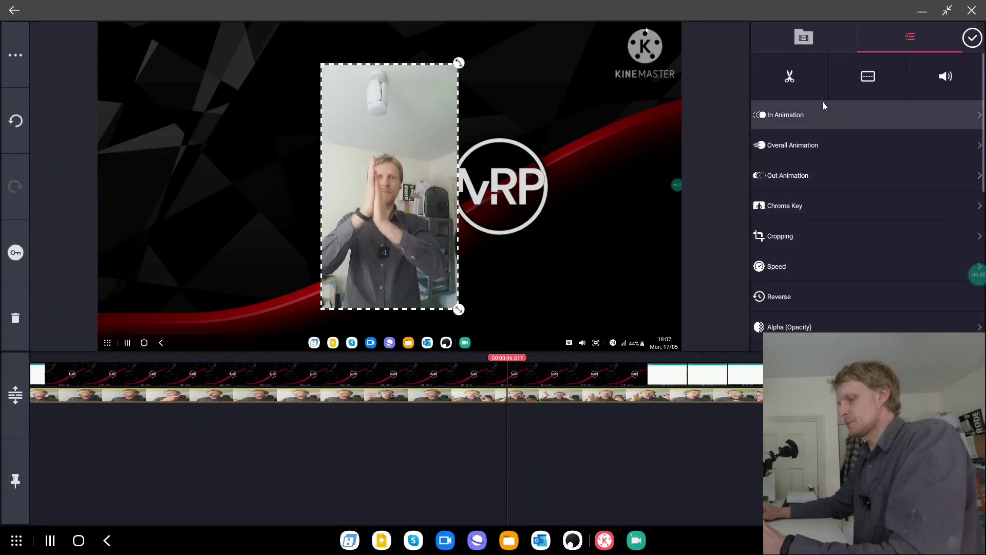
left_click(455, 399)
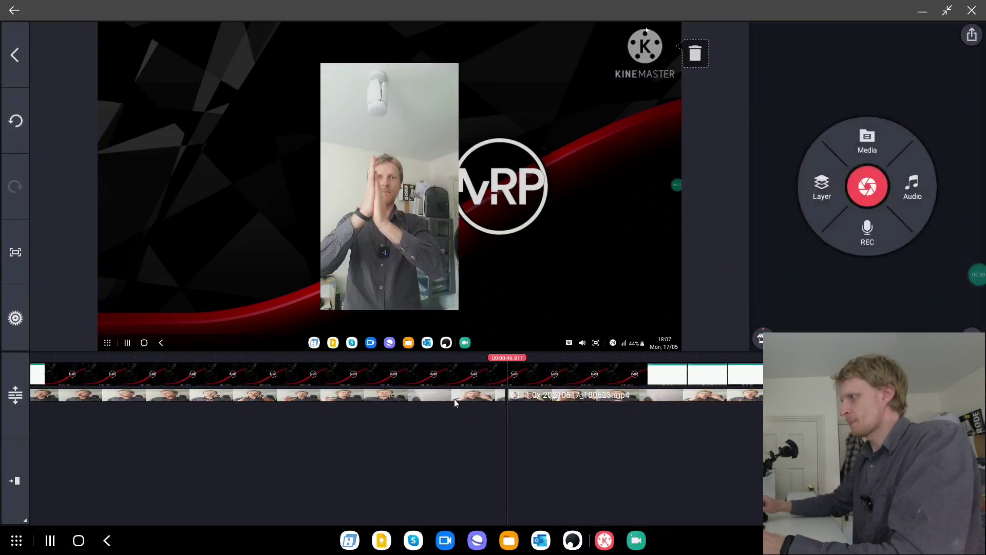
key("Delete")
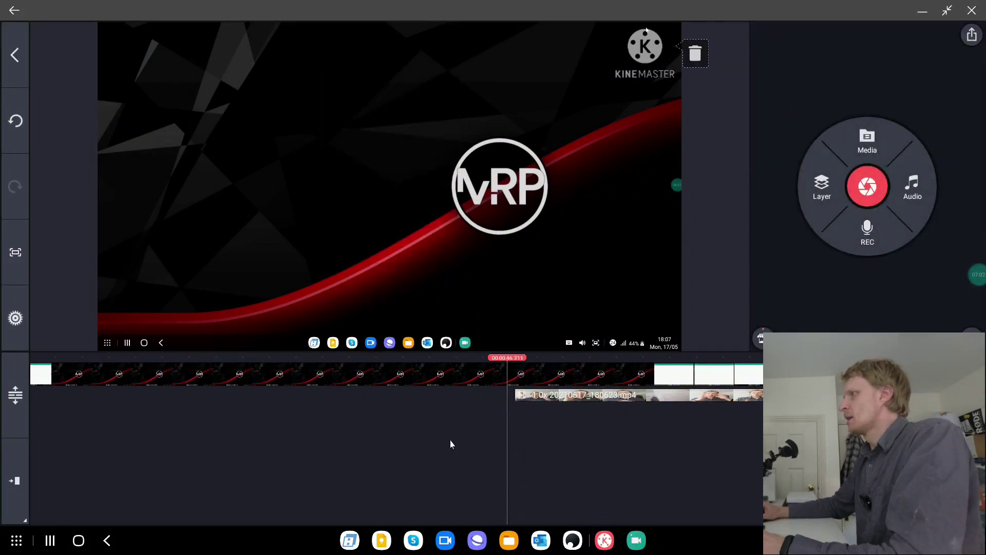
scroll(450, 439, "up", 5)
scroll(315, 430, "down", 10)
left_click_drag(402, 433, 518, 434)
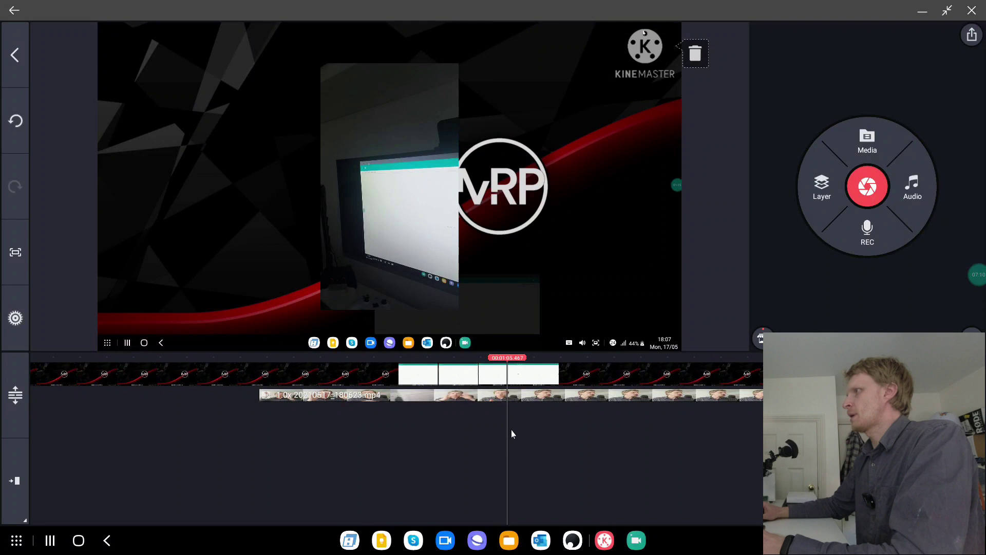
left_click_drag(516, 435, 510, 435)
left_click(524, 381)
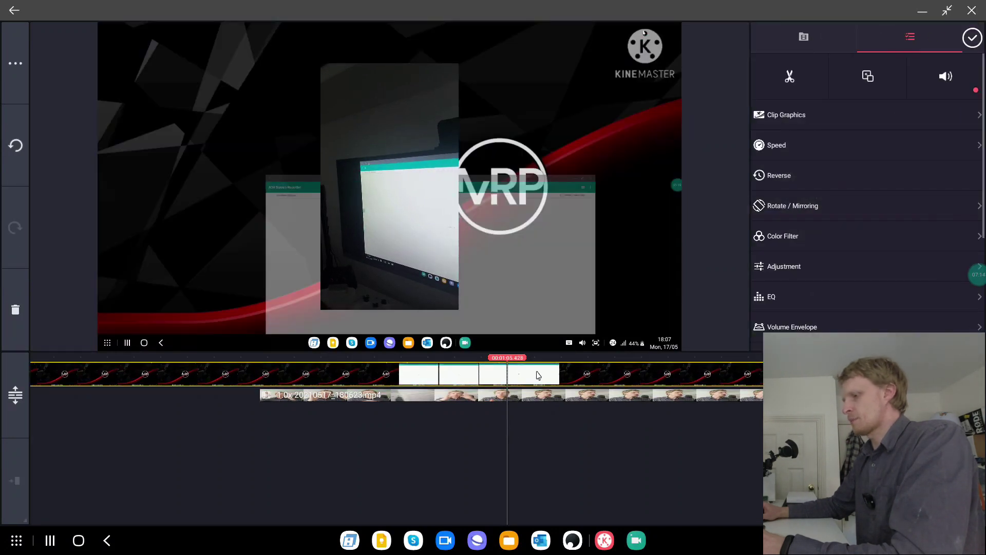
left_click(433, 455)
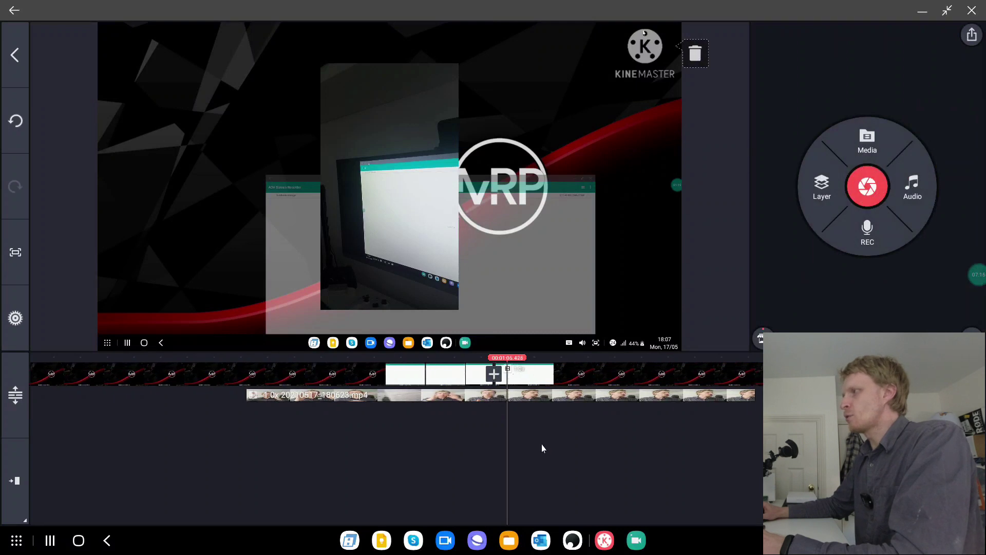
left_click_drag(542, 445, 482, 440)
left_click(556, 379)
left_click_drag(585, 438, 567, 440)
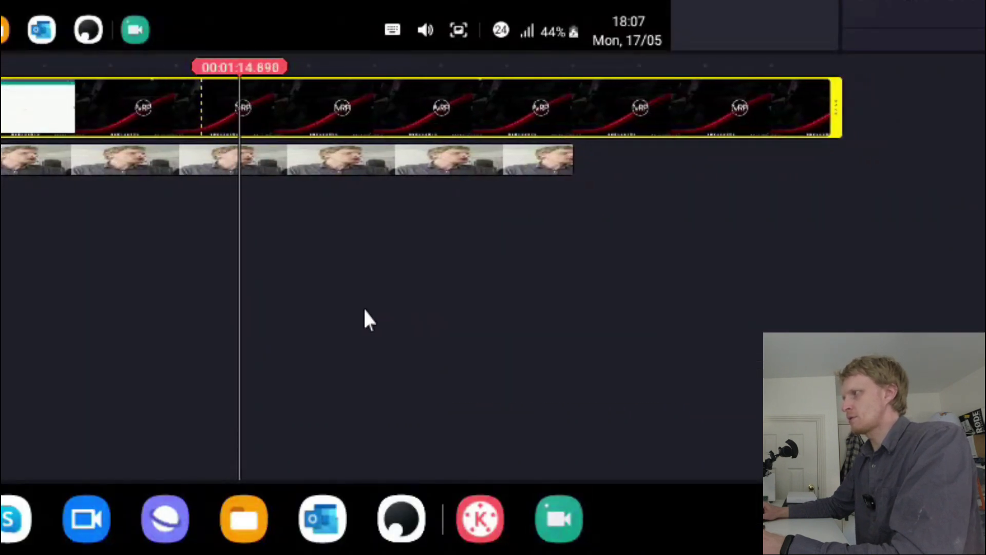
left_click_drag(365, 319, 226, 321)
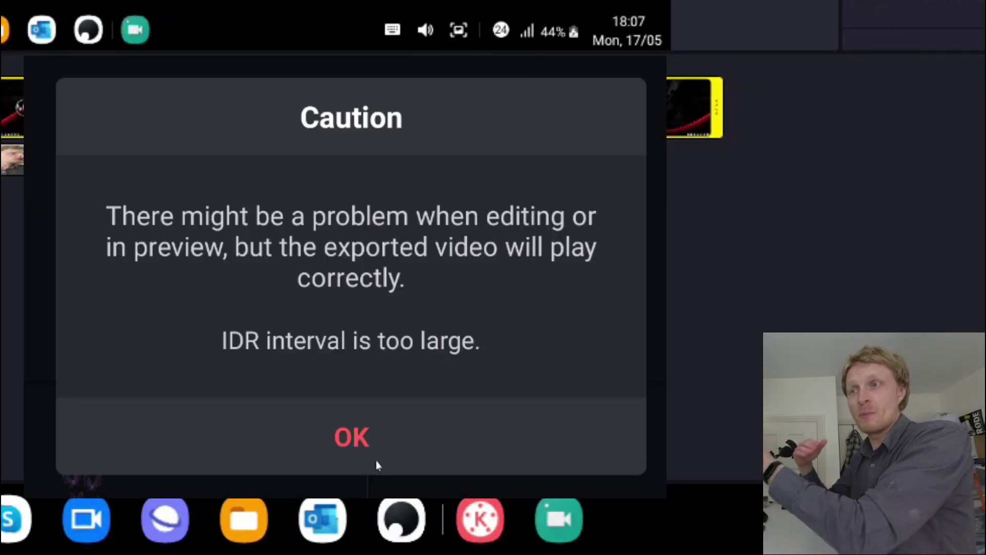
left_click(377, 465)
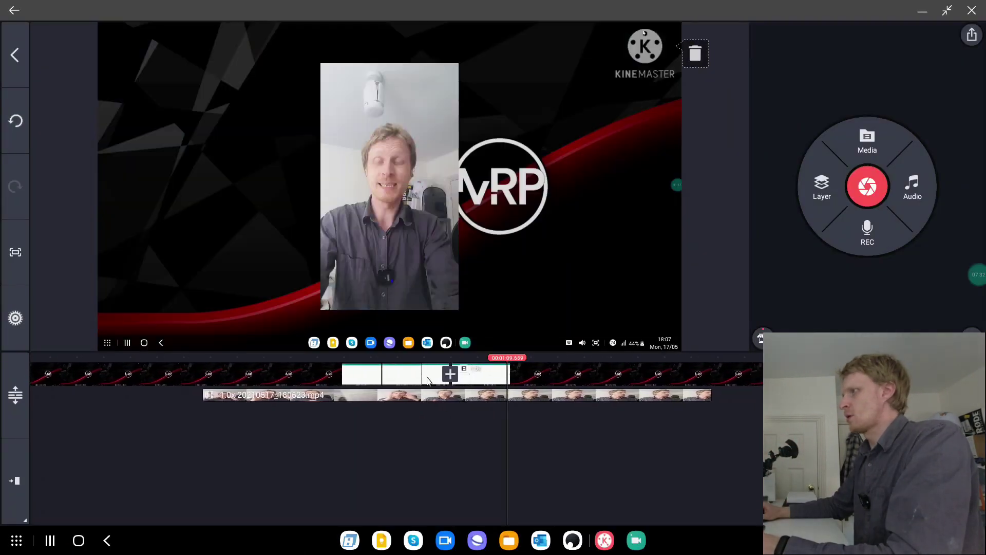
left_click(400, 381)
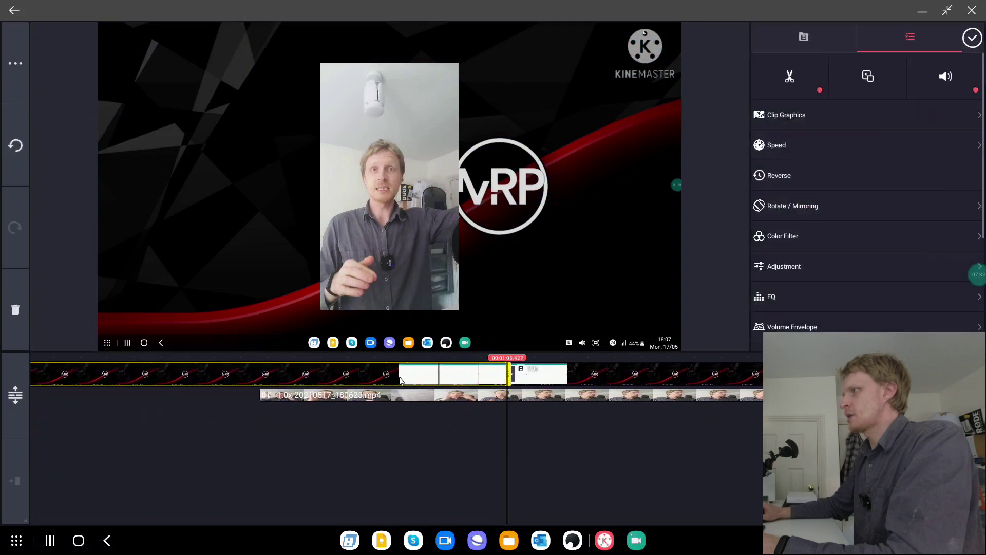
left_click_drag(405, 439, 382, 457)
left_click(358, 451)
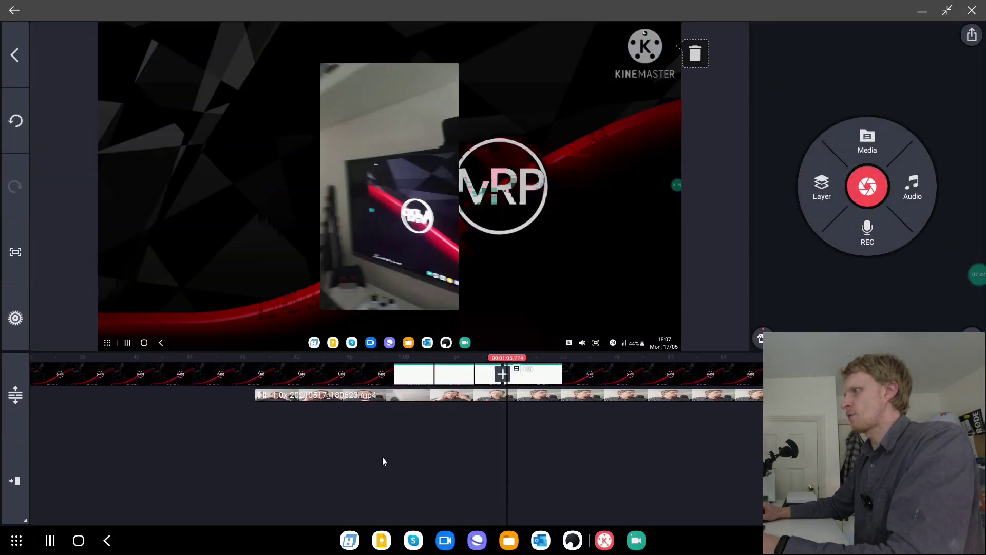
left_click(575, 375)
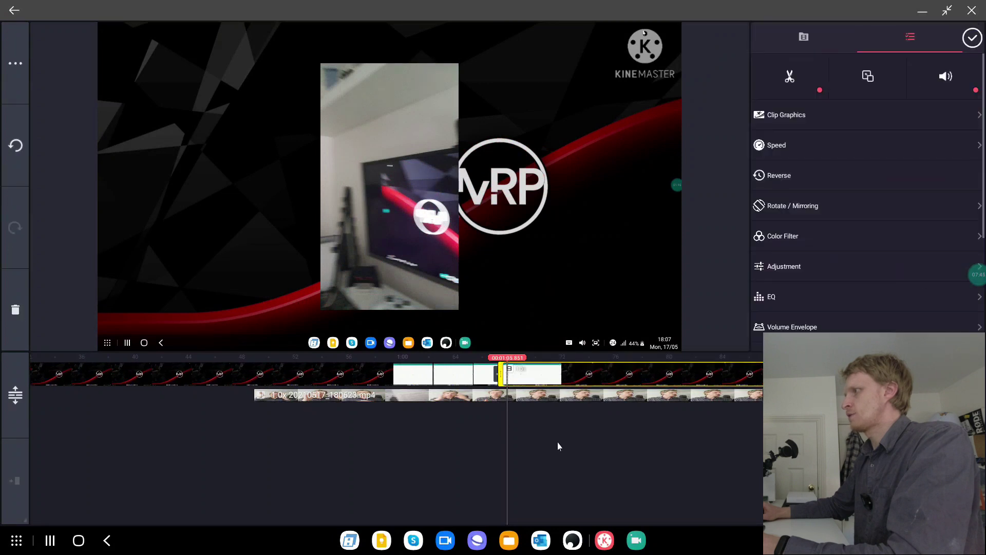
left_click(401, 426)
left_click_drag(402, 426, 607, 470)
left_click(462, 373)
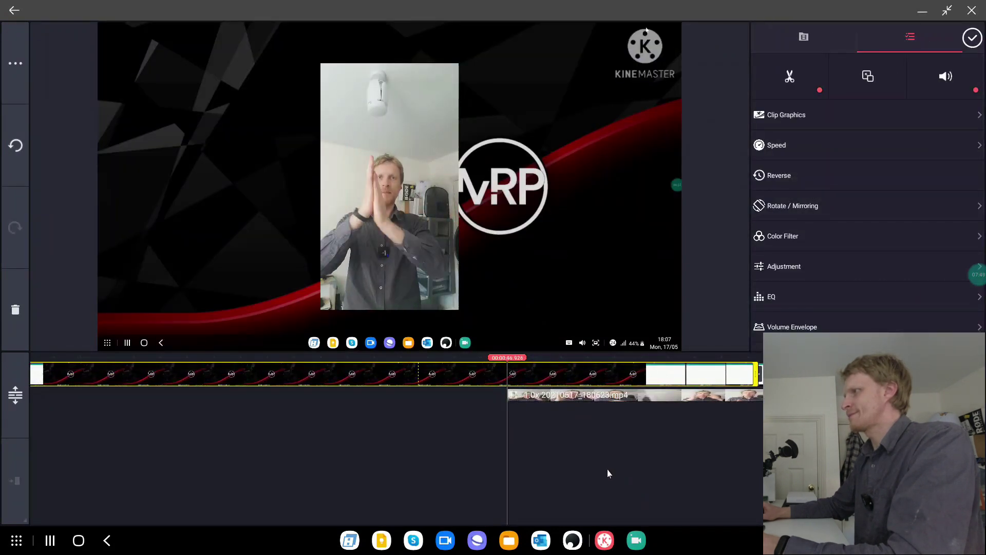
Step: Trim the screen recording to the left of the playhead at about 40 seconds, then return to the start
left_click(548, 443)
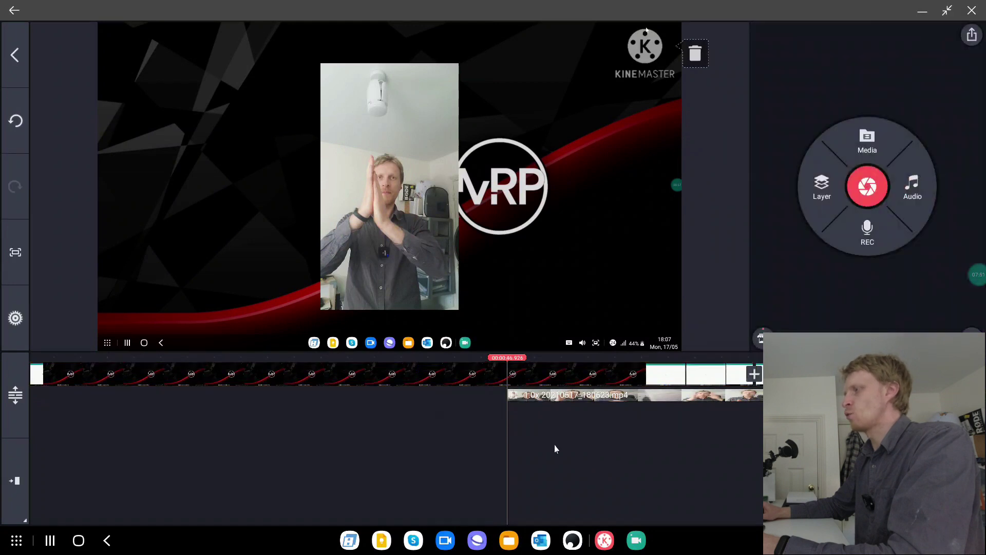
left_click(455, 385)
left_click_drag(576, 462, 542, 458)
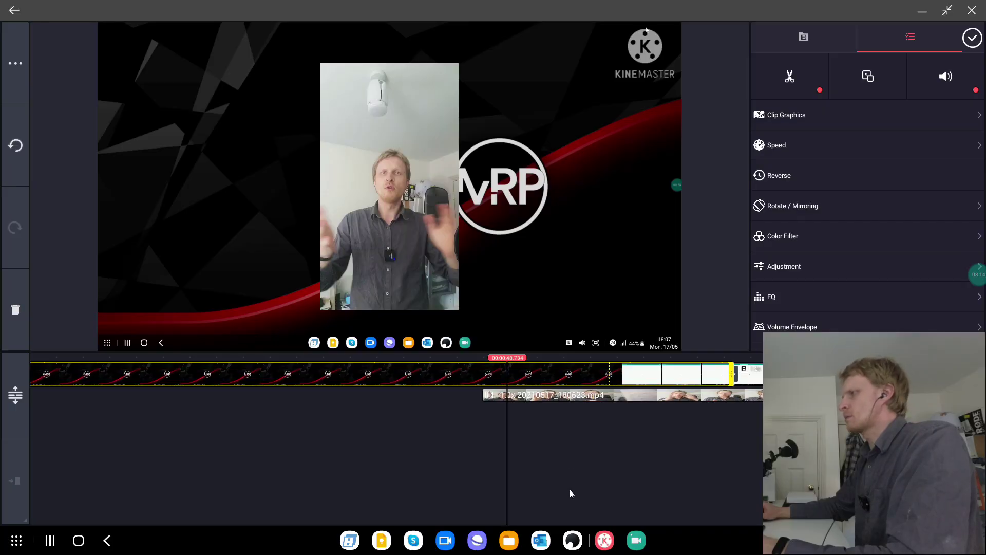
left_click_drag(569, 489, 596, 489)
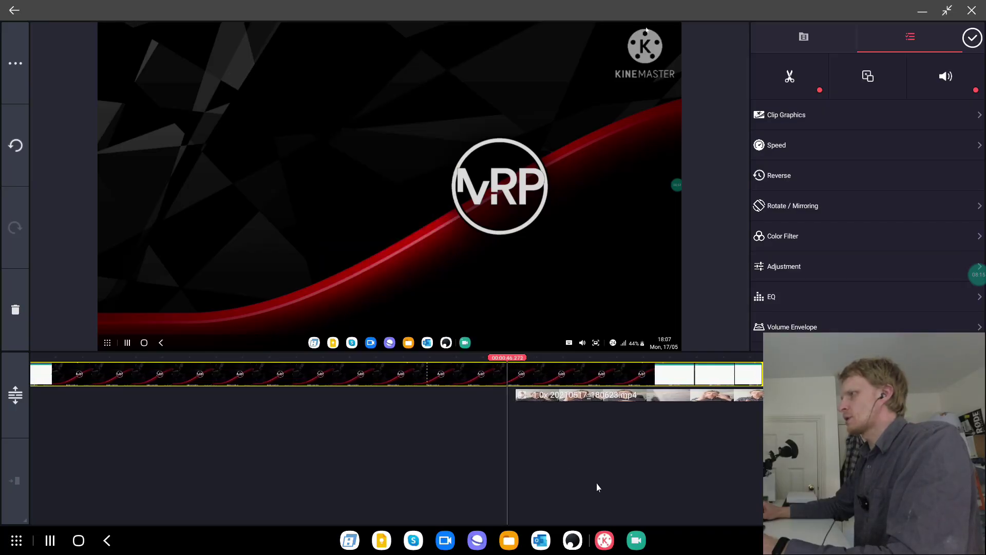
left_click_drag(436, 381, 512, 420)
left_click(464, 377)
left_click(463, 377)
left_click_drag(463, 380, 509, 406)
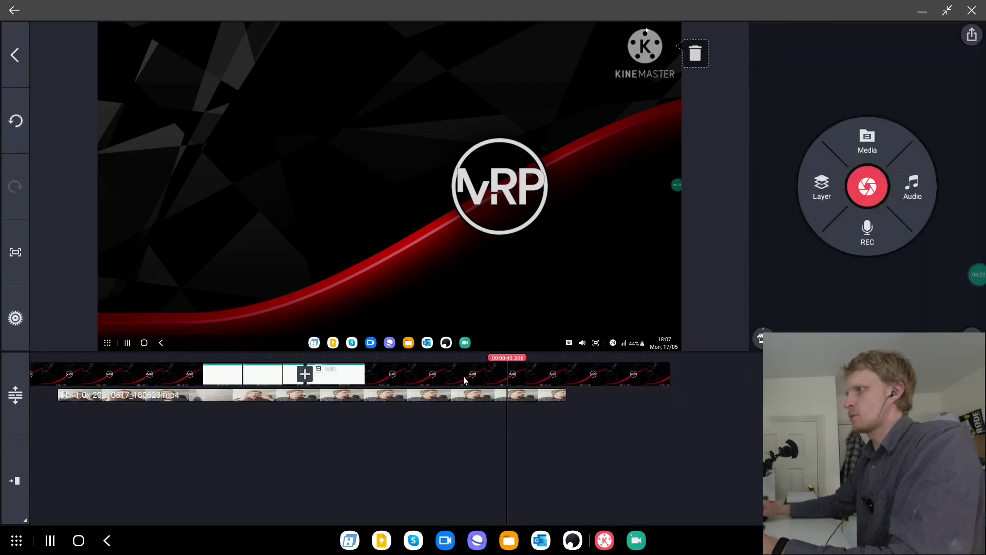
left_click_drag(438, 419, 842, 463)
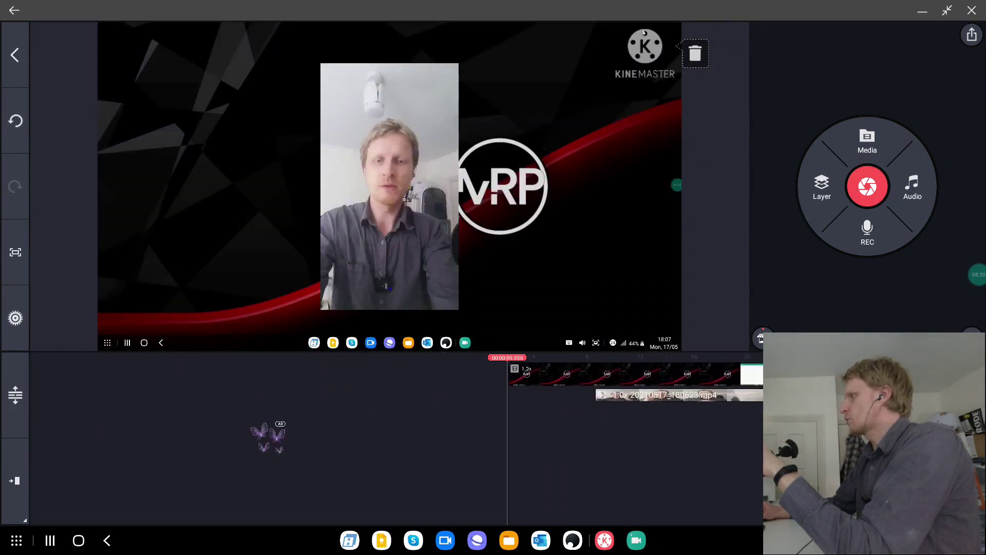
Step: Preview voice_over_DONE from the audio folders and add it as an audio track at the start
left_click(914, 190)
left_click(61, 294)
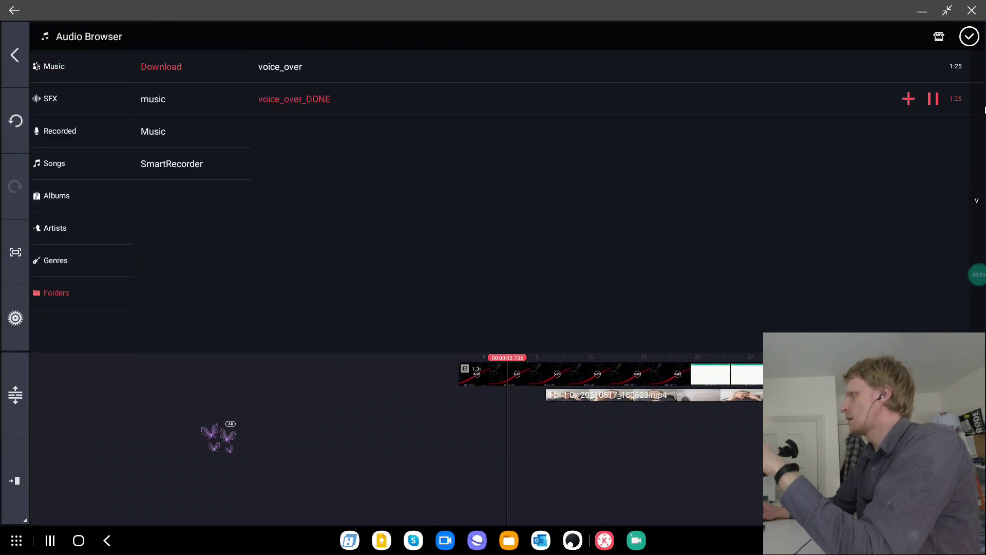
left_click(908, 99)
left_click(680, 450)
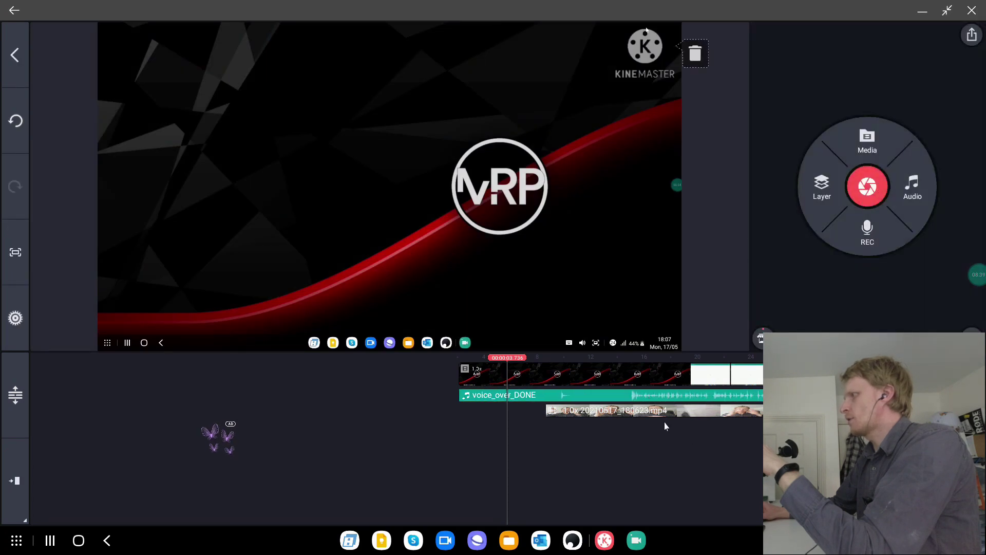
left_click_drag(664, 422, 454, 483)
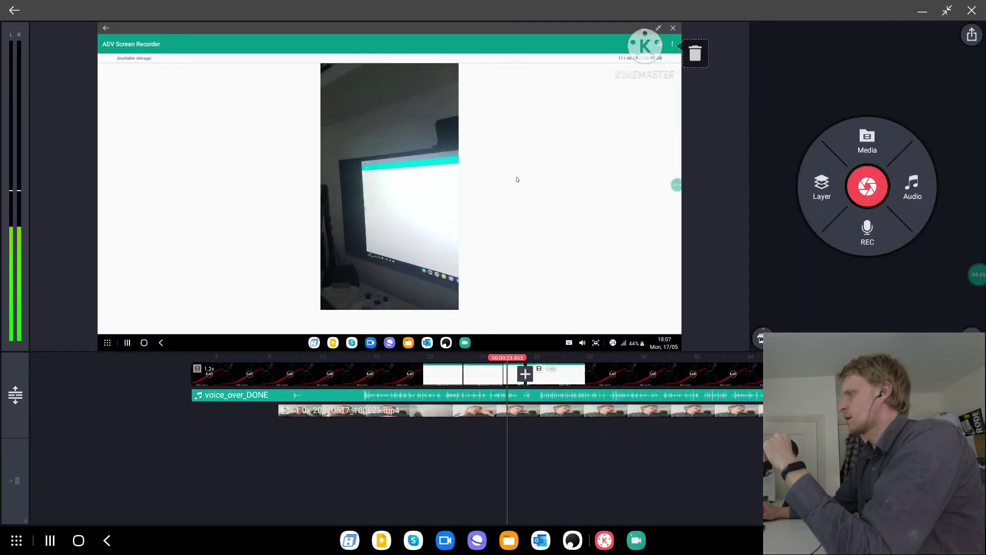
Step: Set the face-cam layer's volume to 0% in its mixer
left_click_drag(455, 483, 444, 483)
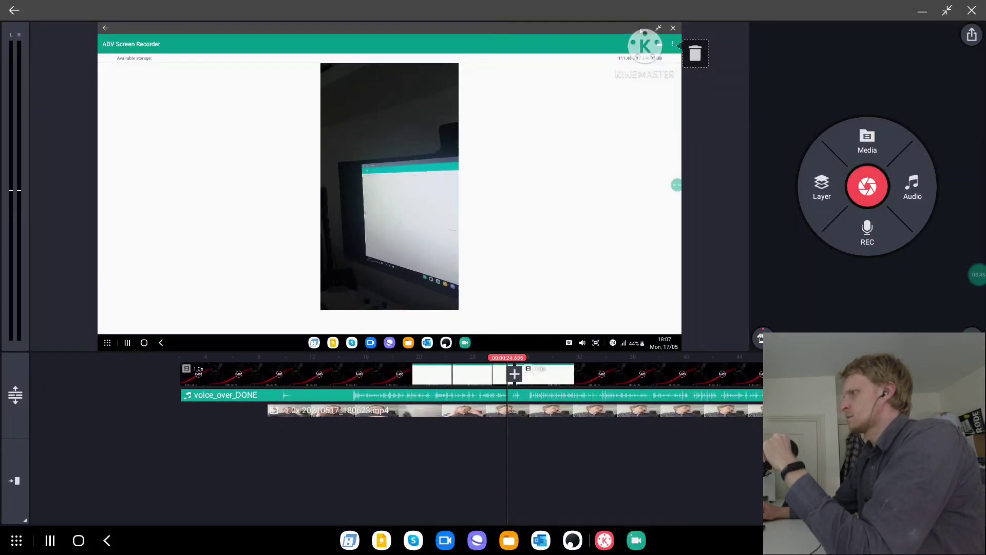
left_click(520, 411)
left_click(950, 77)
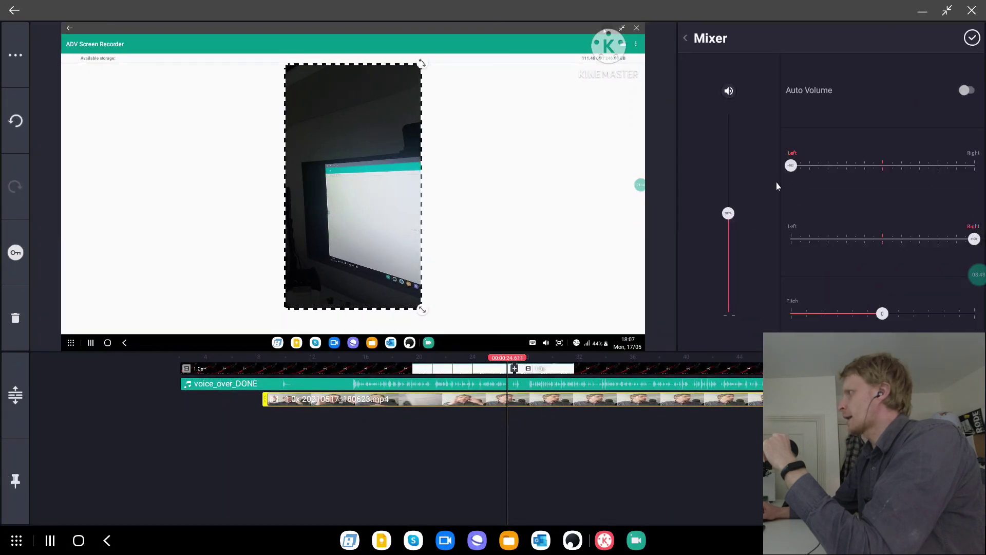
left_click_drag(728, 219, 717, 347)
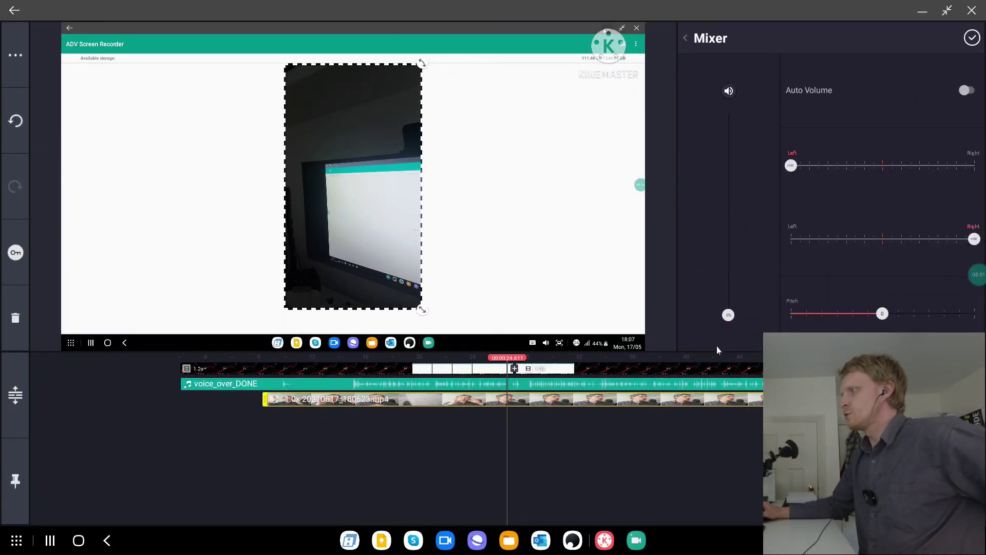
left_click(973, 37)
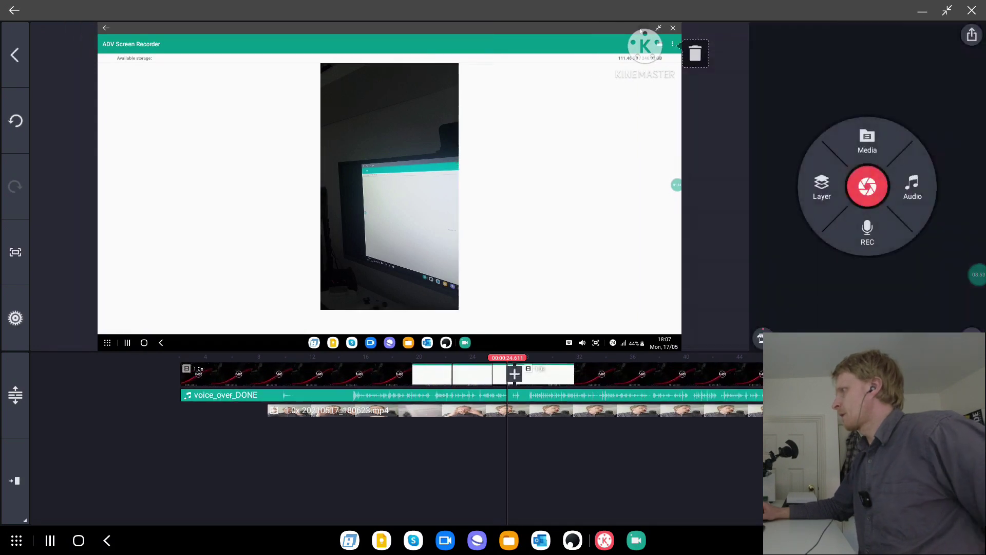
Step: Check the voice_over_DONE track's mixer and close it without changes
left_click(746, 401)
left_click(789, 76)
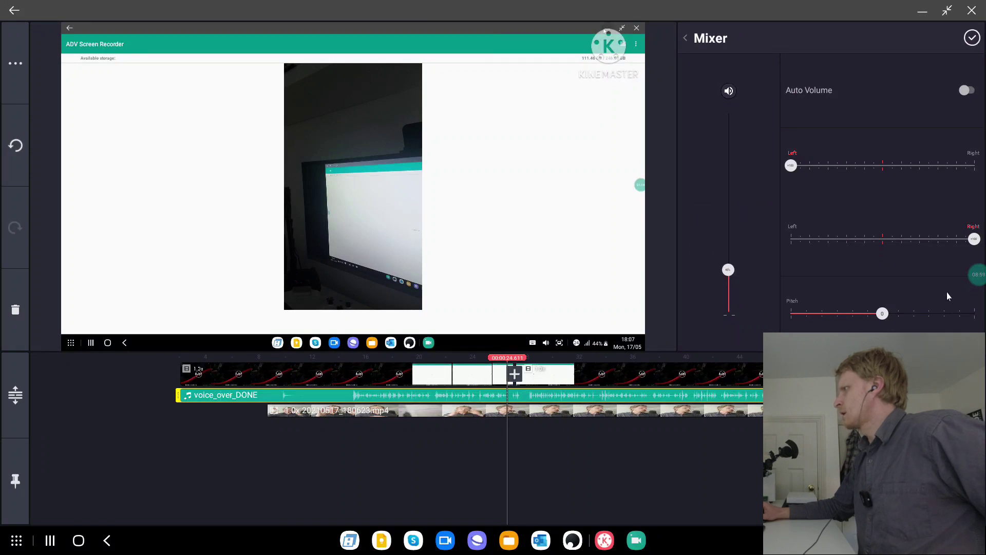
left_click(972, 37)
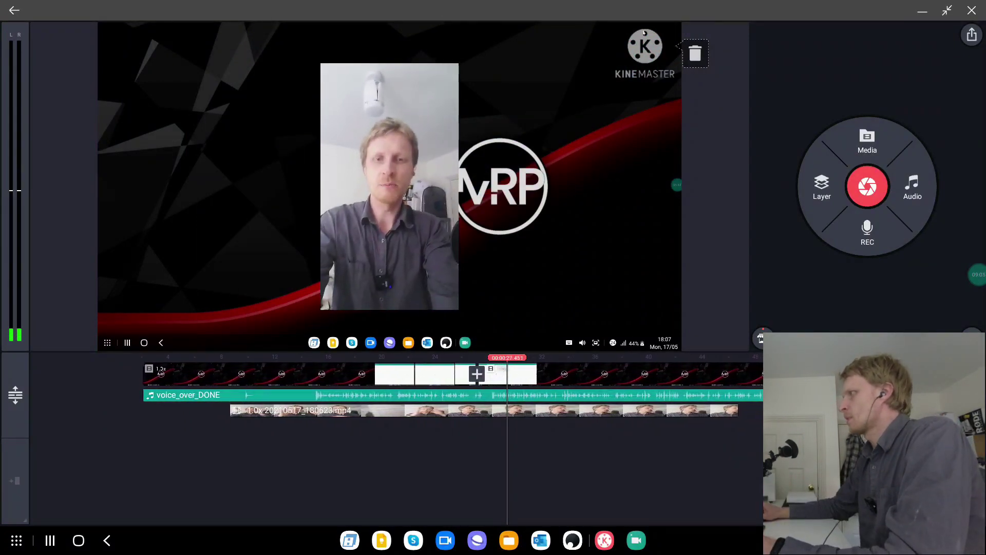
Step: Play and scrub through the project toward the end to review the timing
left_click_drag(725, 485, 696, 481)
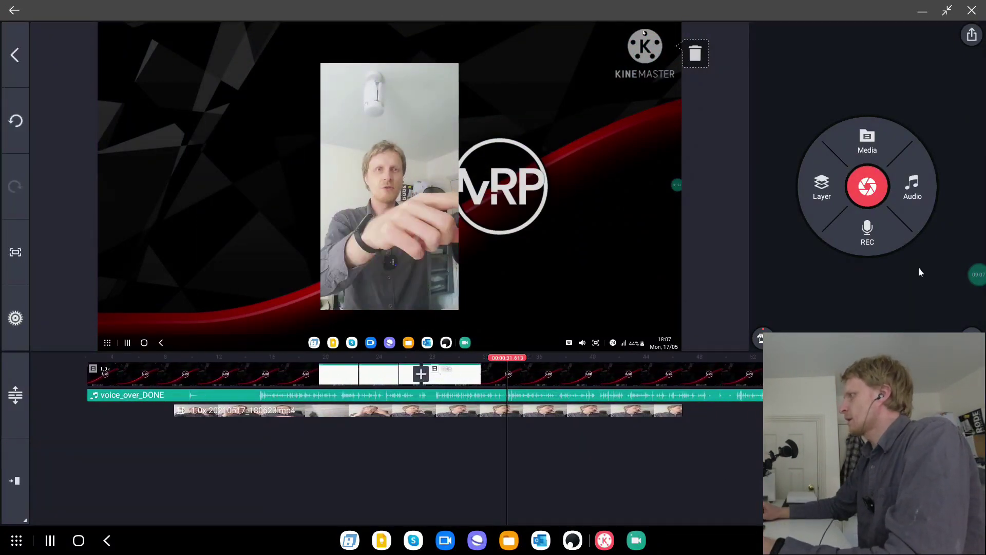
key("space")
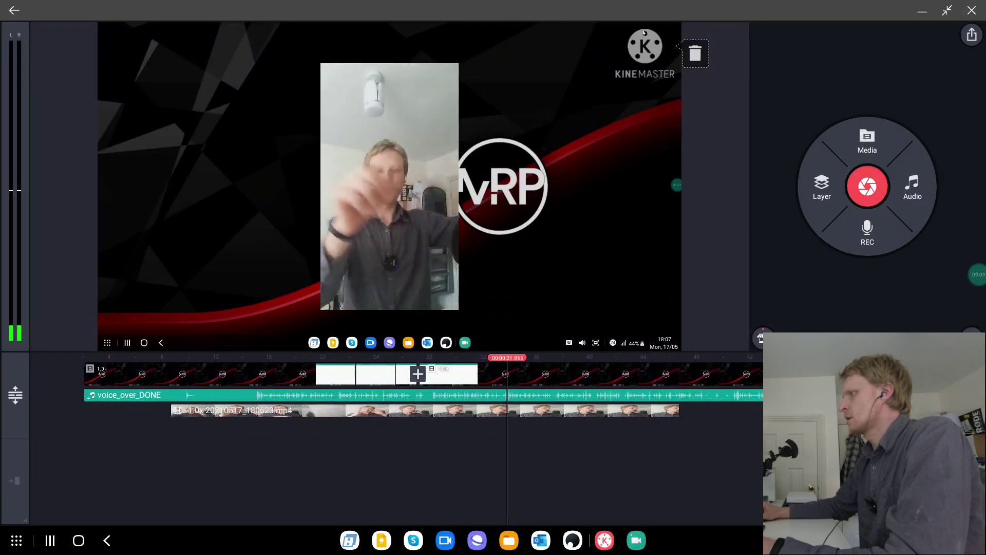
left_click_drag(773, 487, 721, 488)
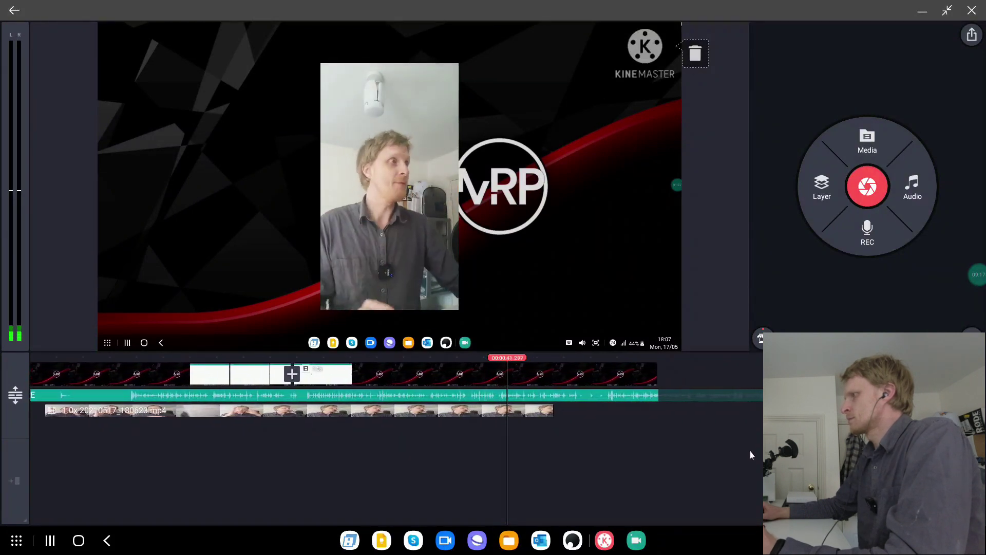
left_click_drag(750, 451, 671, 473)
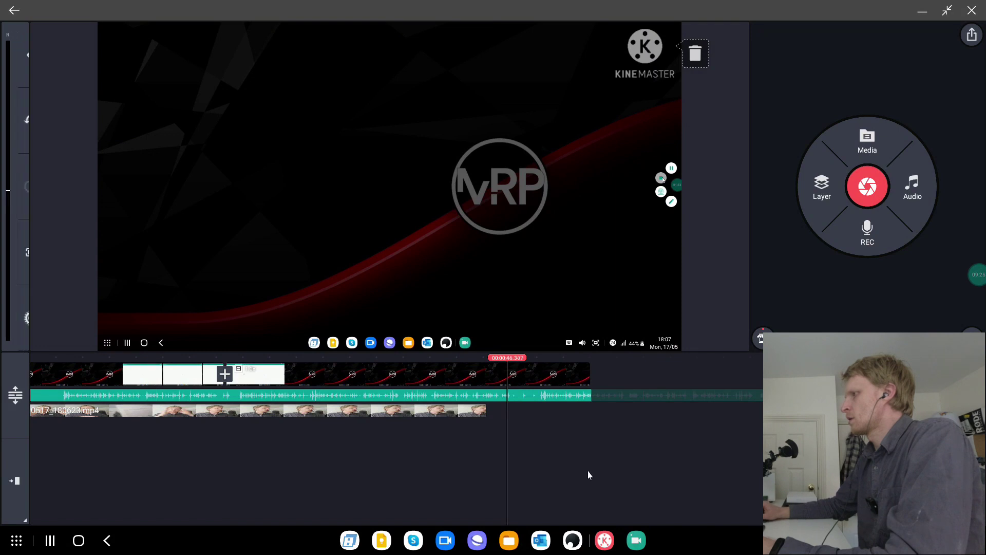
left_click_drag(589, 475, 567, 476)
Step: Split the voice_over_DONE audio at the playhead
left_click(547, 405)
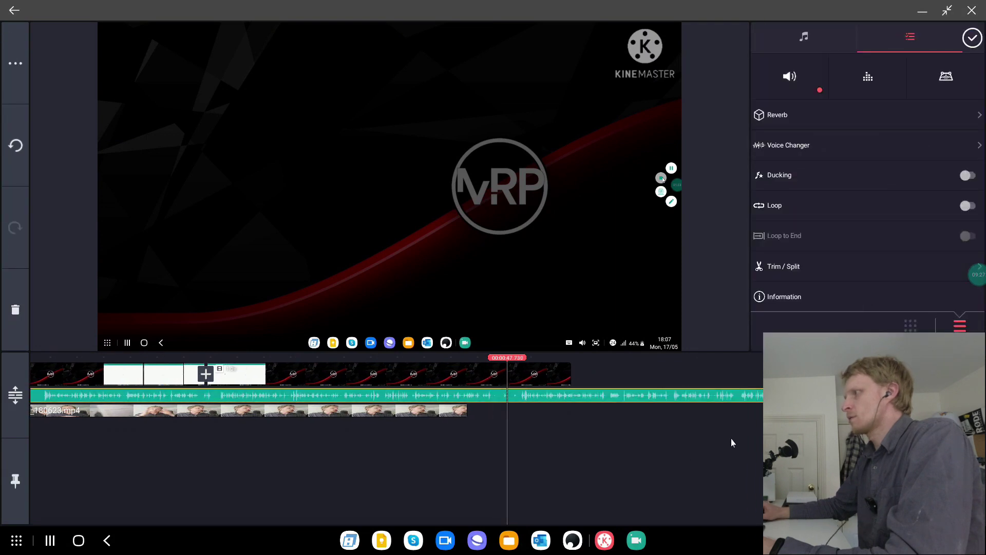
left_click_drag(506, 442, 622, 411)
left_click(621, 397)
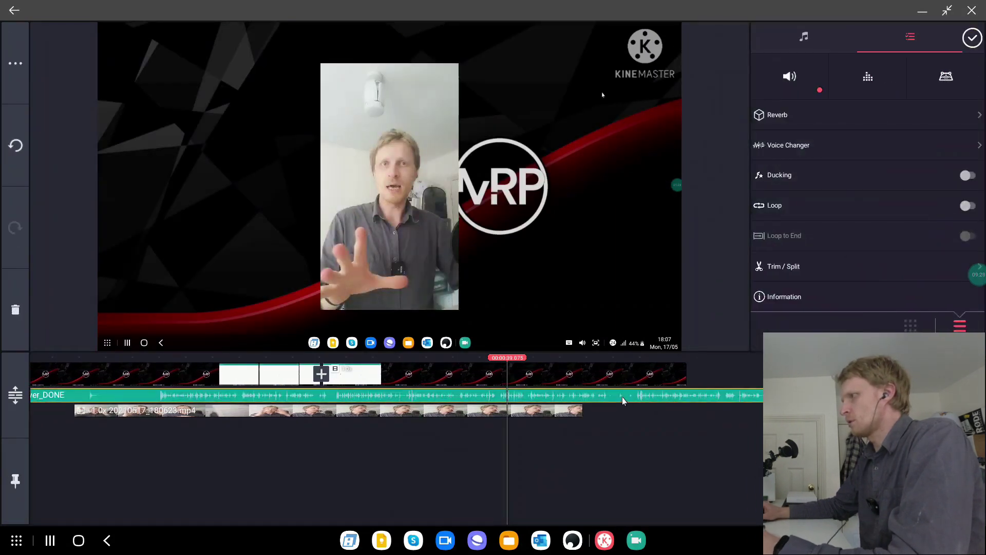
key("s")
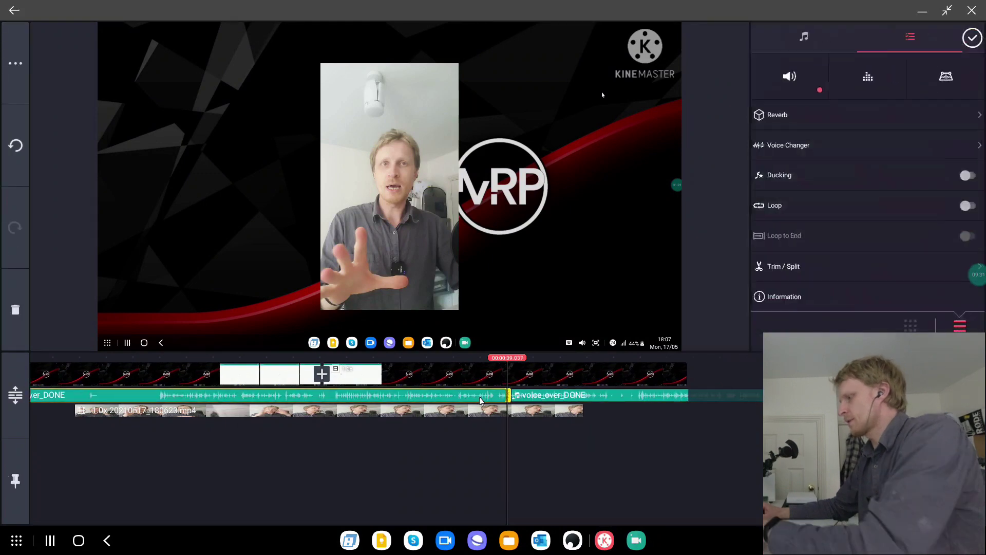
left_click_drag(481, 401, 480, 401)
scroll(527, 481, "up", 5)
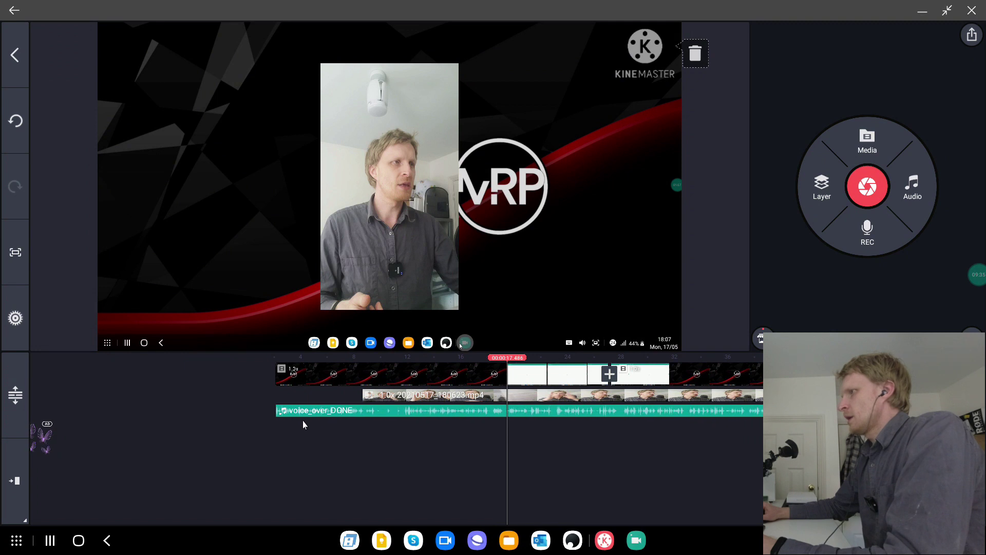
Step: Play from the project start and pause just where the face-cam appears
left_click_drag(303, 425, 521, 461)
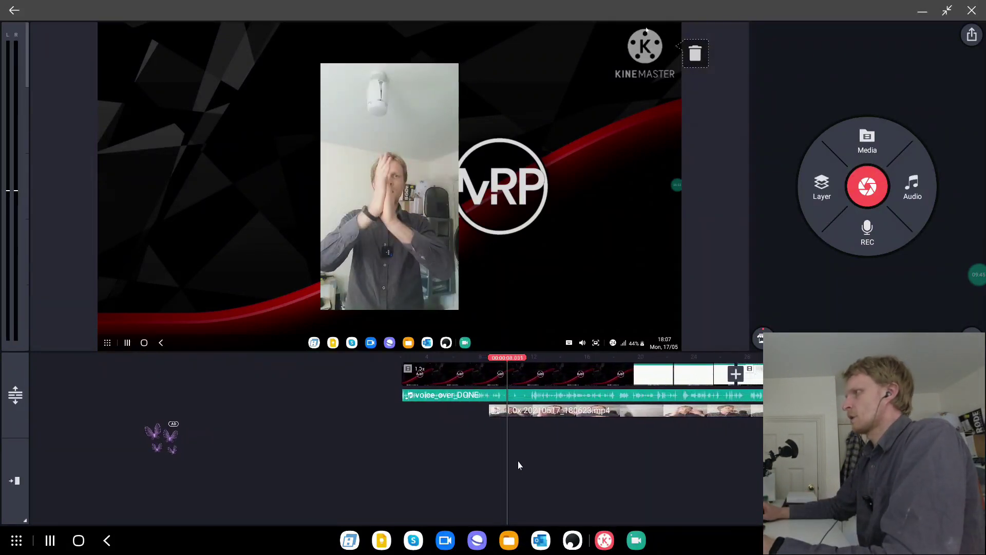
left_click(518, 462)
scroll(542, 458, "up", 2)
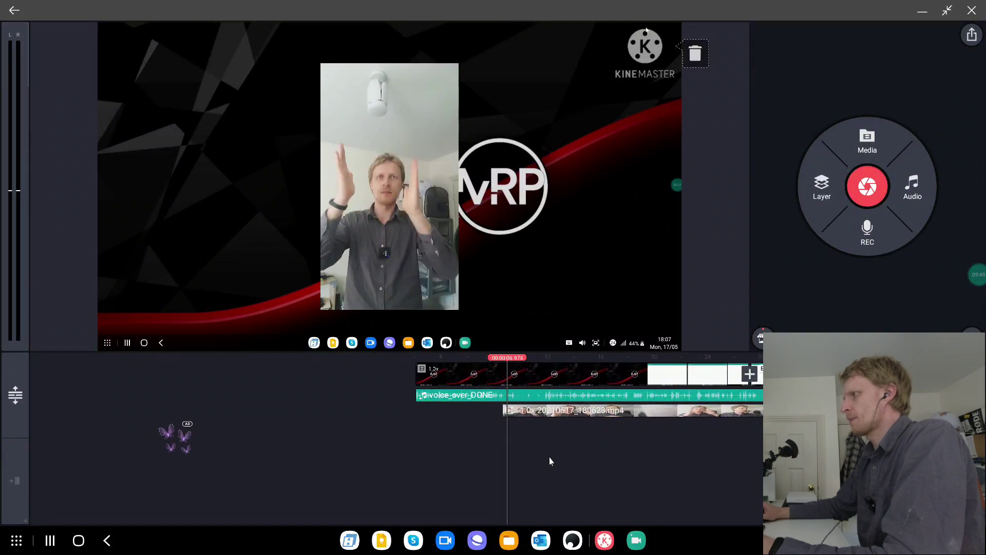
left_click(535, 411)
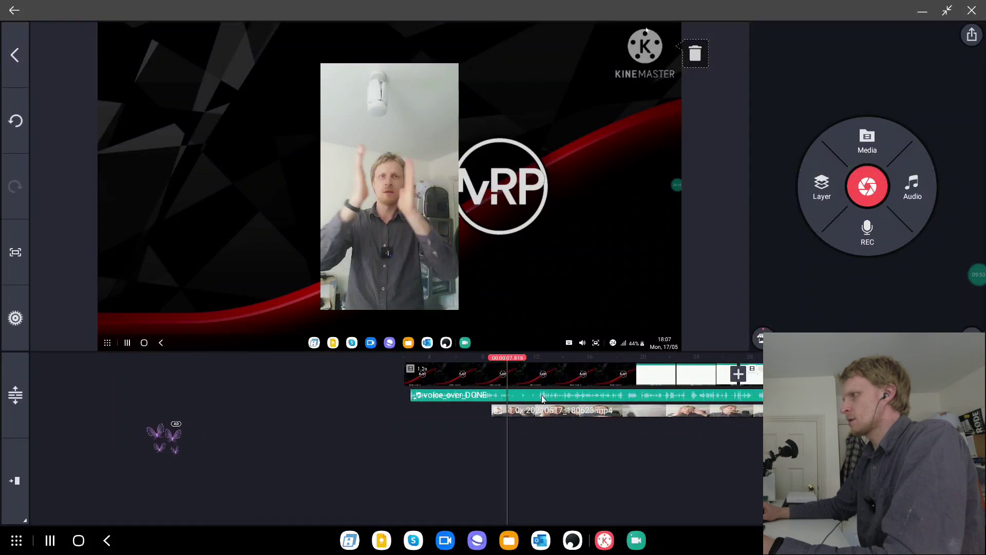
left_click_drag(542, 399, 532, 398)
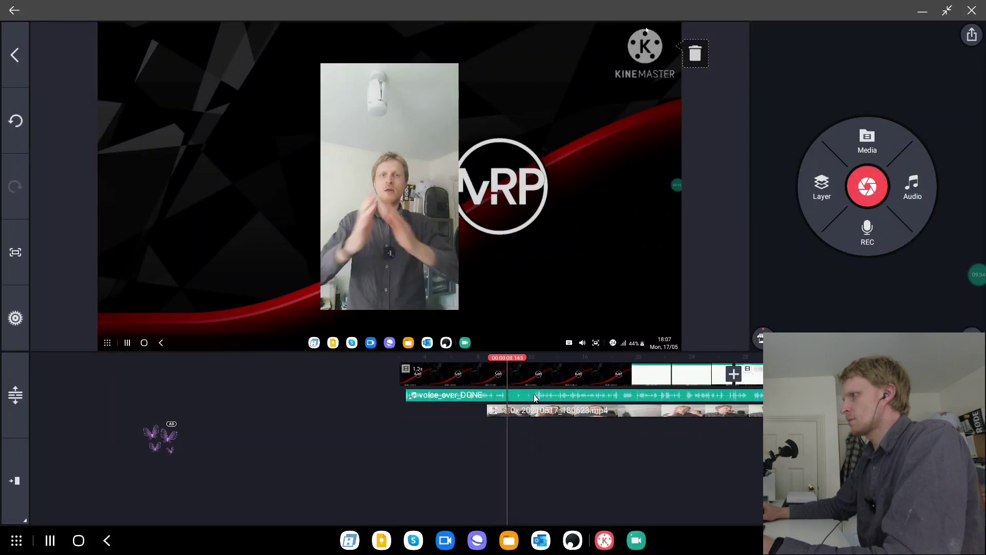
Step: Drag voice_over_DONE to line up with the face-cam layer's start and play back to check sync
left_click(485, 397)
left_click(485, 398)
left_click(485, 398)
left_click_drag(484, 397, 533, 411)
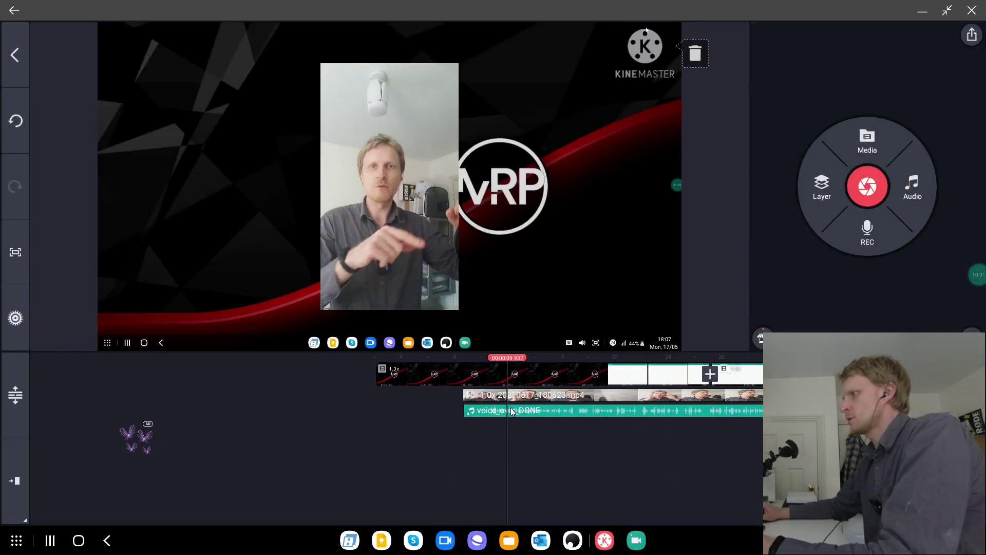
left_click_drag(532, 455, 606, 457)
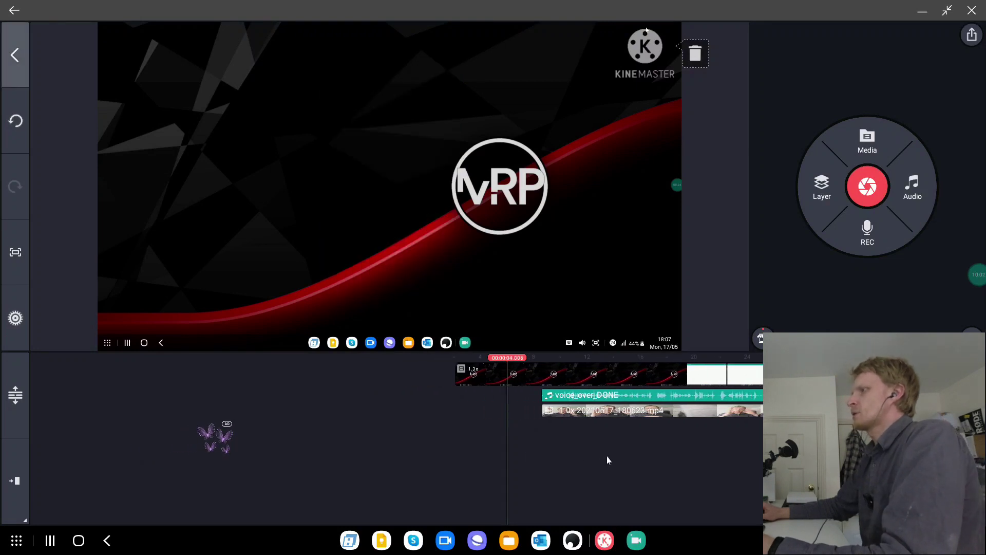
key("space")
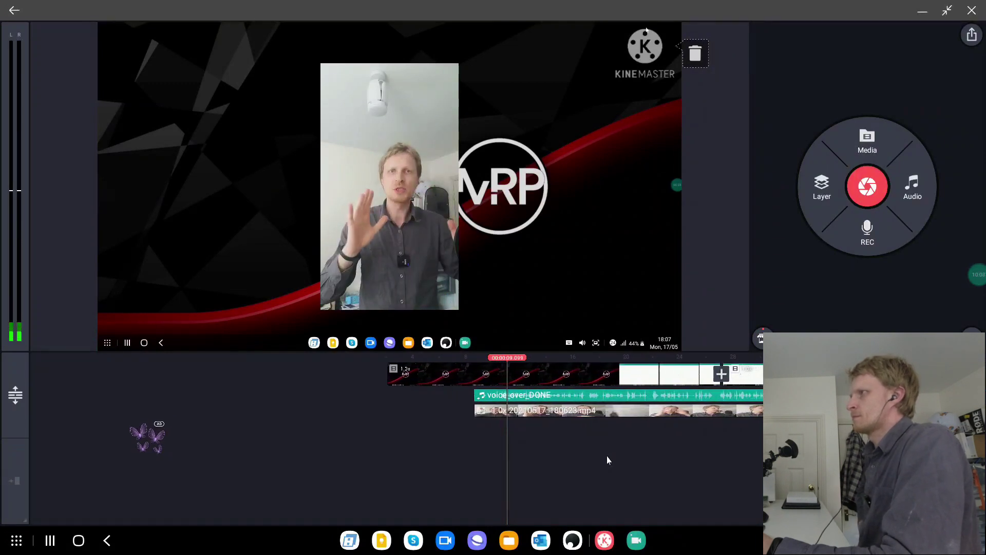
left_click(624, 438)
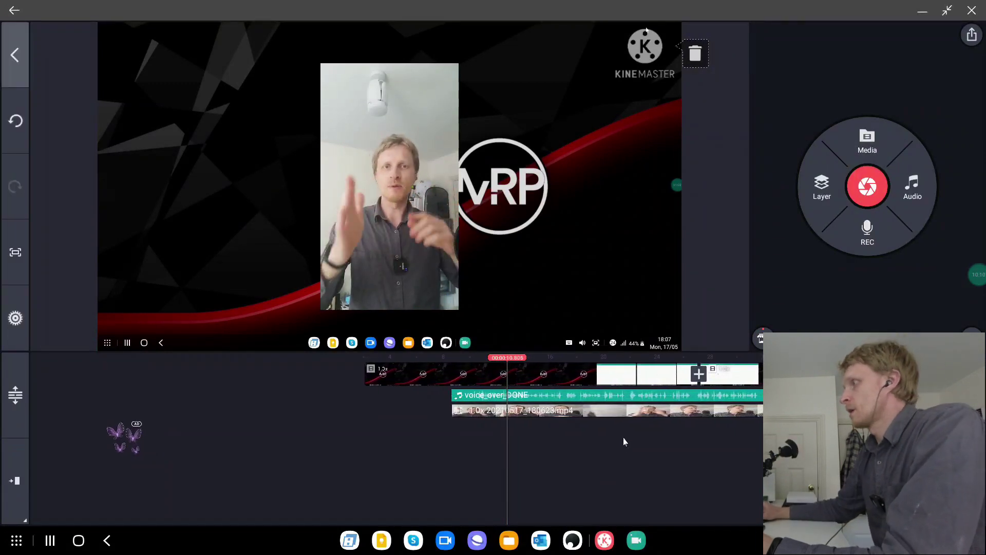
Step: Review the mixer levels of the face-cam layer and the voice_over_DONE track
left_click(623, 414)
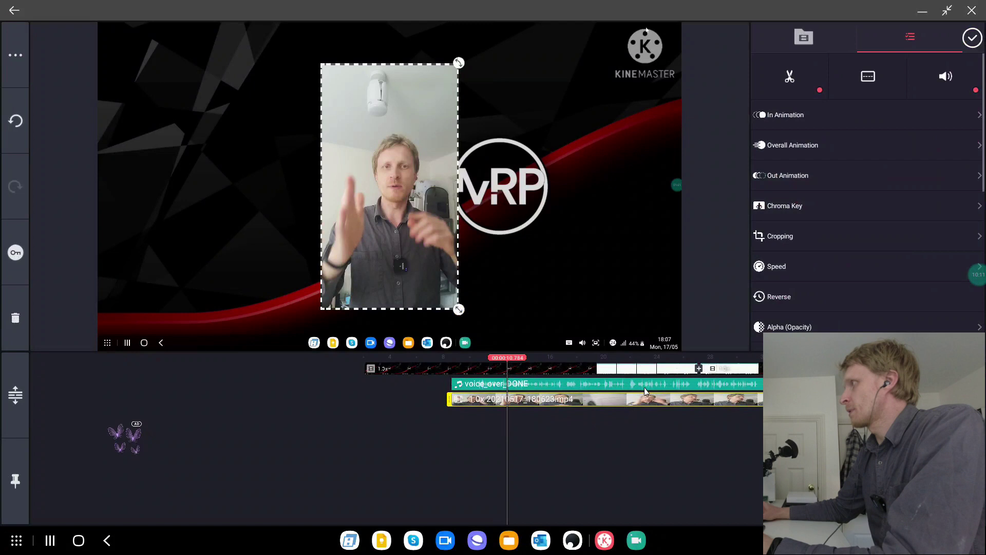
left_click(928, 80)
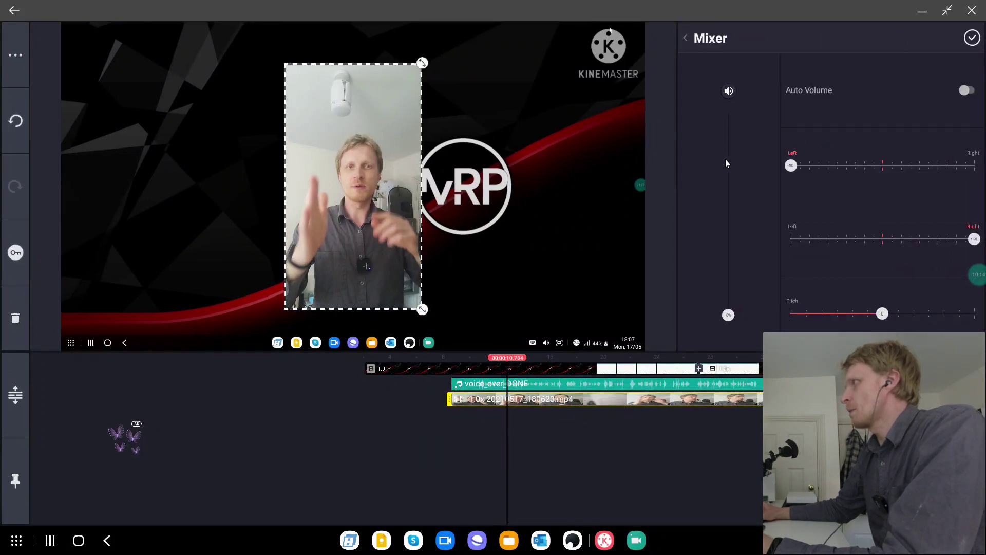
left_click(972, 39)
left_click(541, 394)
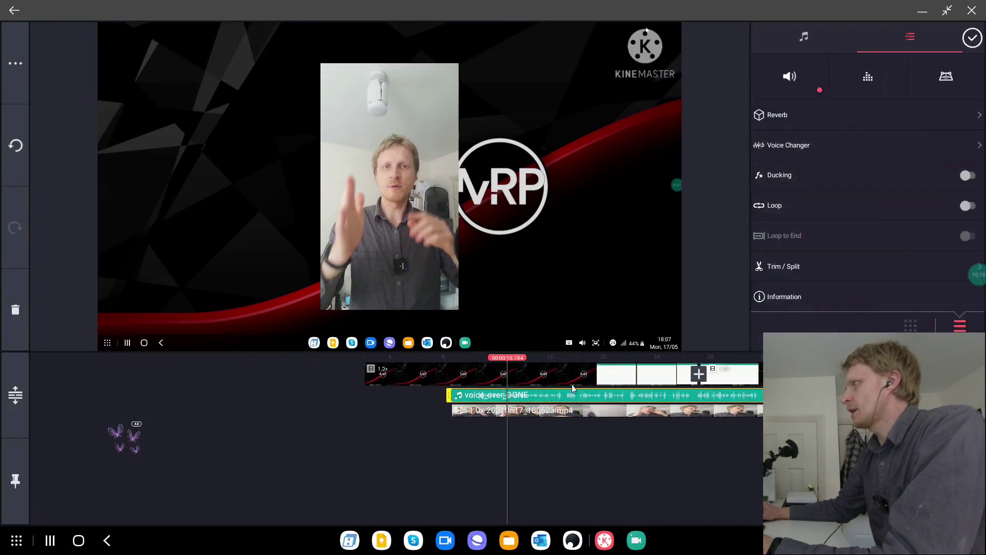
left_click(785, 73)
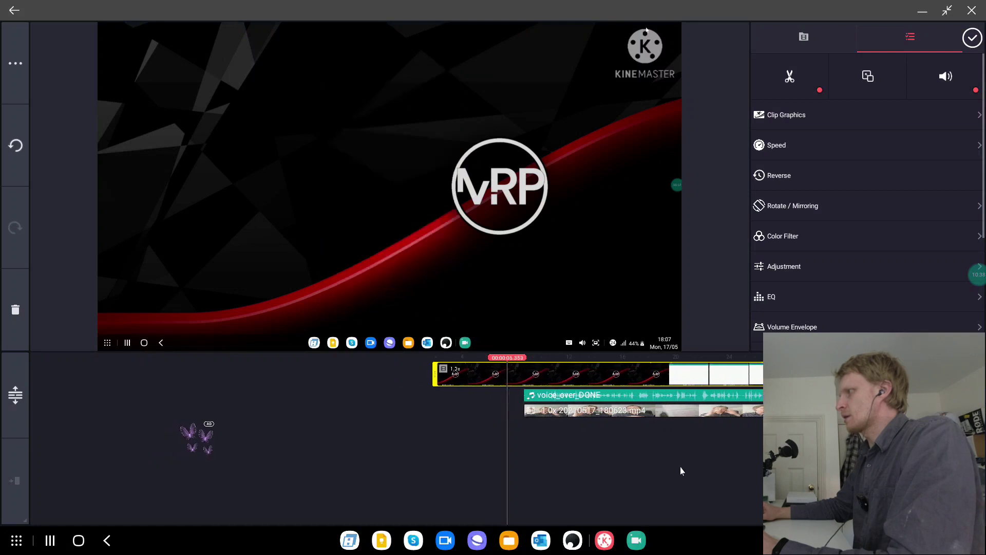
Step: Play from about 22.6 seconds to compare face-cam and voice-over, then park near 21 seconds
scroll(680, 467, "down", 10)
left_click(511, 462)
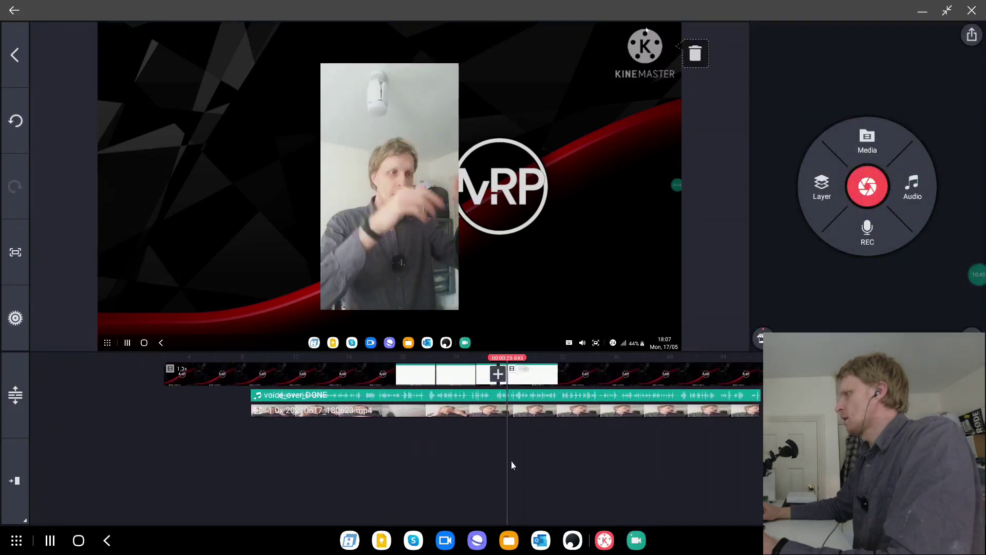
left_click_drag(511, 461, 549, 458)
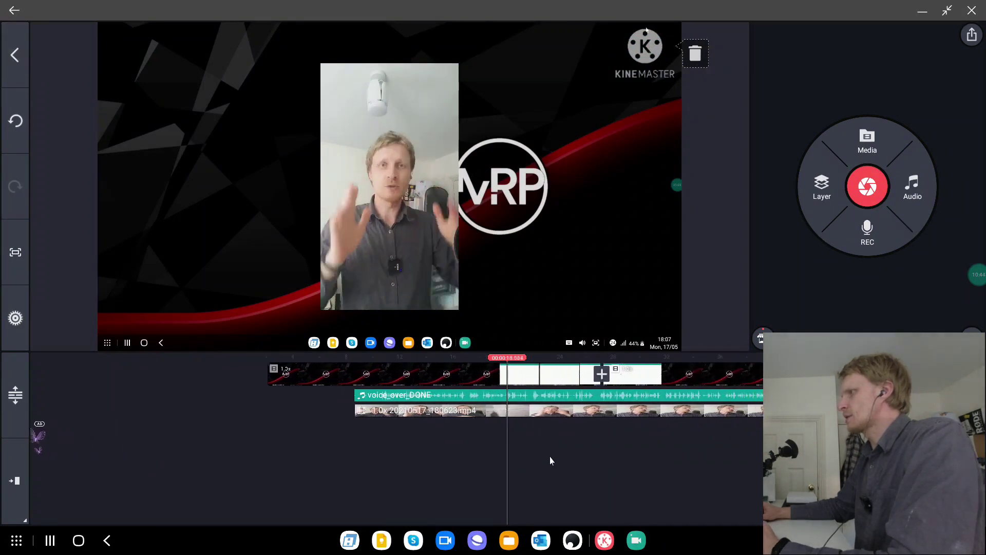
key("space")
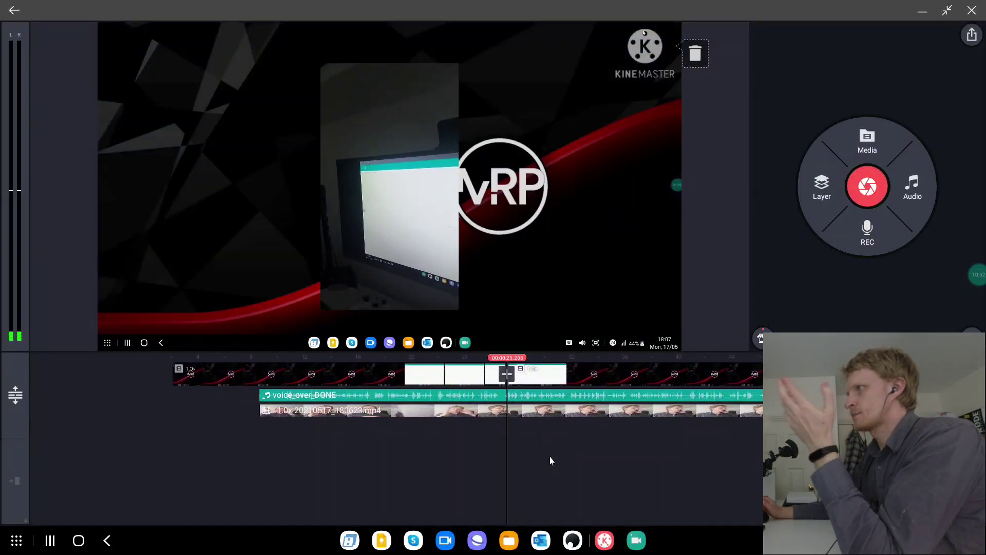
left_click(550, 457)
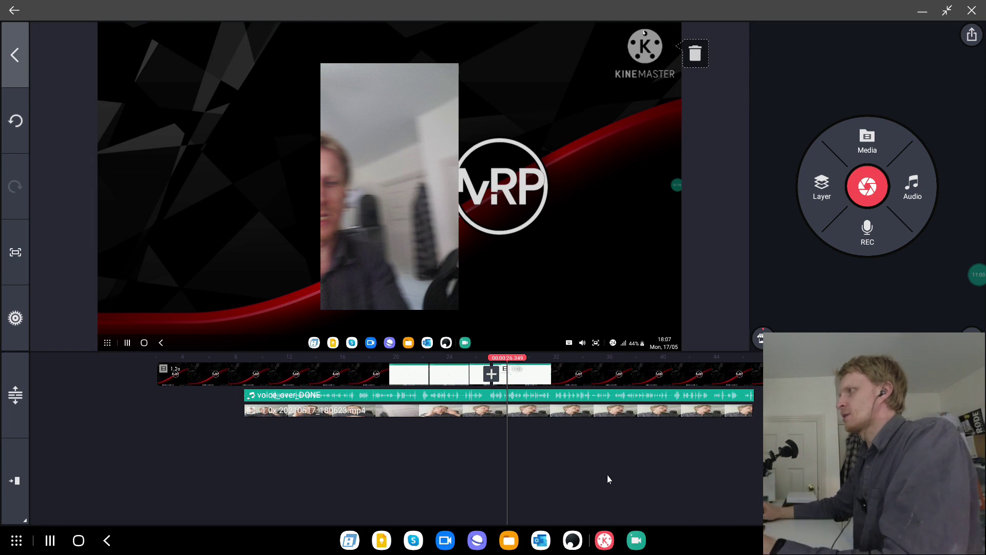
left_click_drag(633, 479, 698, 489)
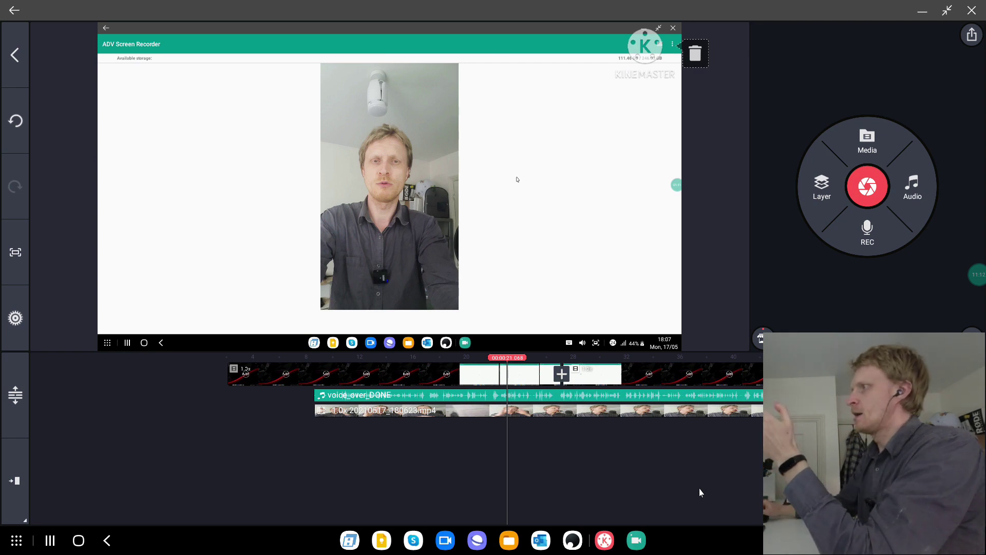
Step: Split the face-cam layer at 21 seconds and move the later piece to the left of the frame
left_click(574, 411)
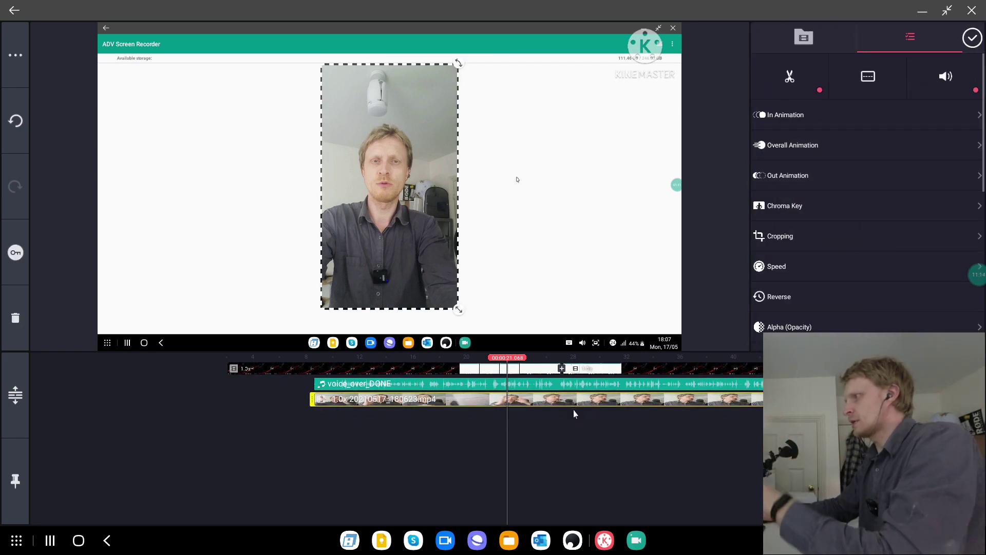
key("s")
left_click(617, 414)
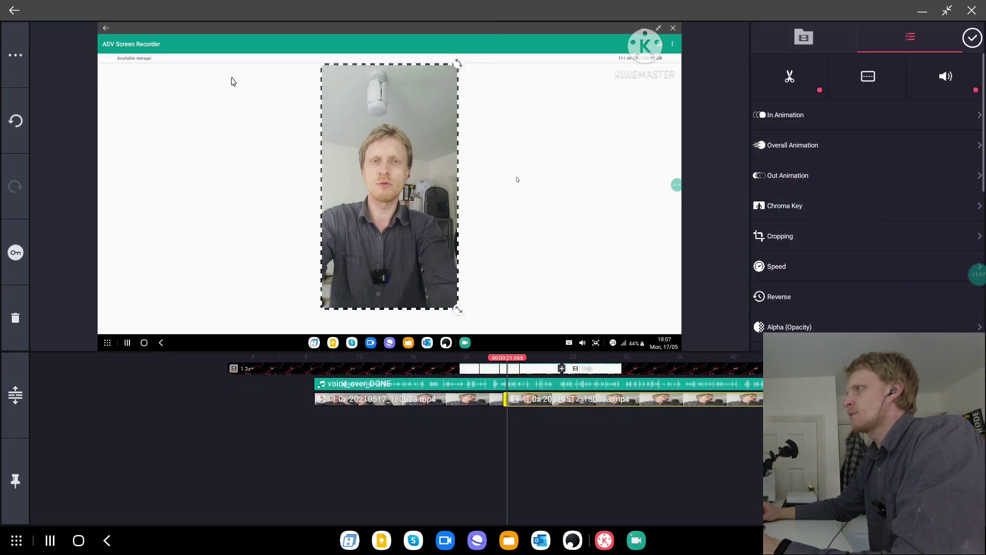
left_click_drag(349, 138, 186, 137)
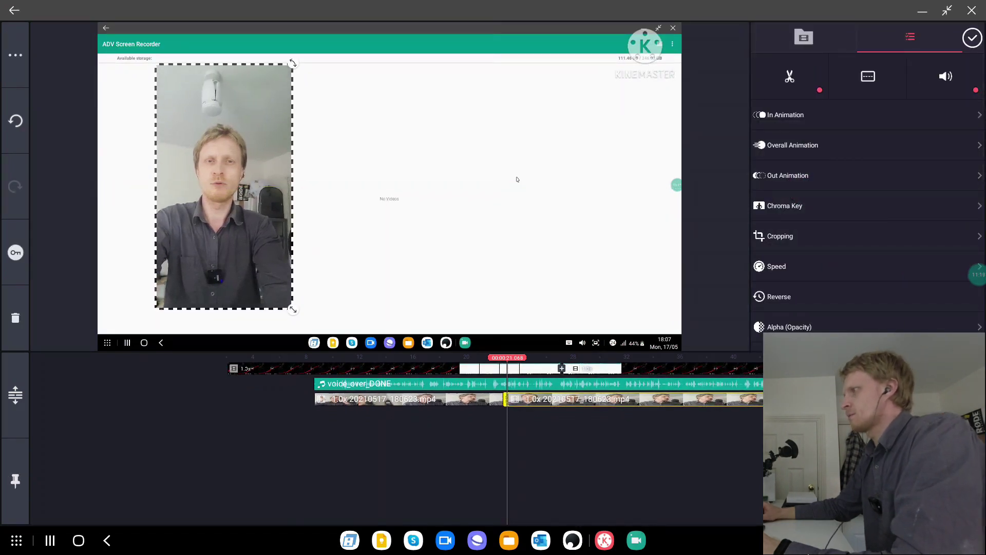
Step: Split the face-cam again at about 25.9 seconds, move that piece to the right, and play back
left_click_drag(760, 477, 727, 478)
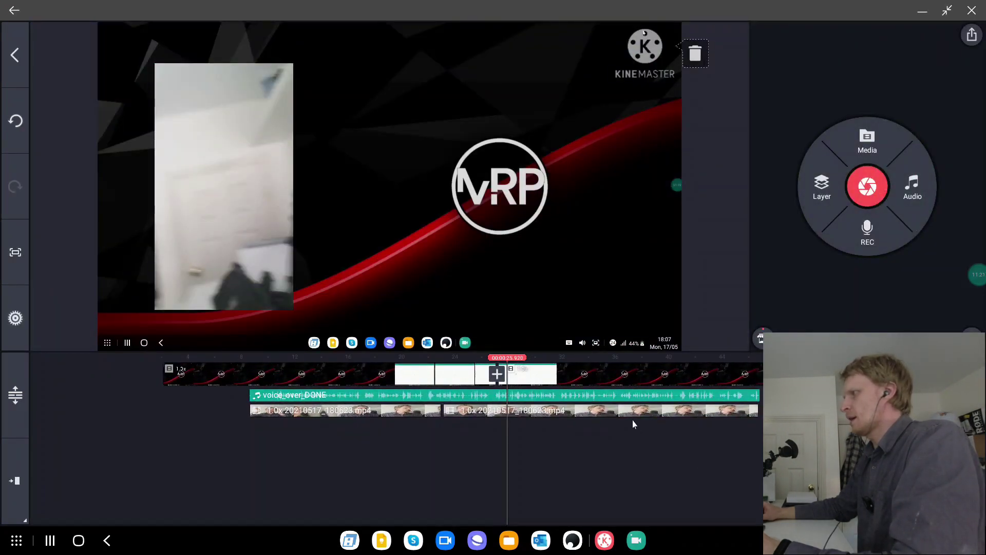
left_click(631, 415)
key("s")
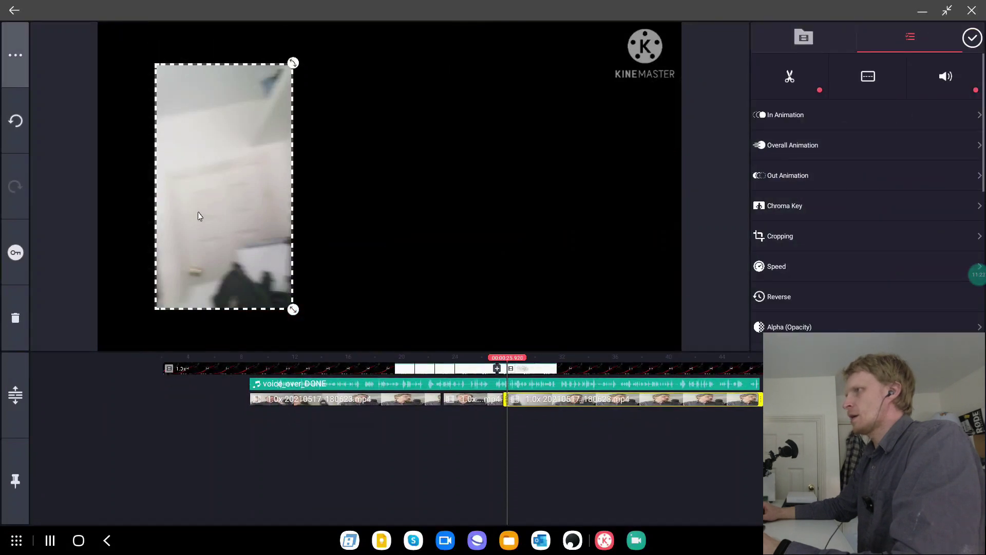
left_click_drag(199, 211, 546, 235)
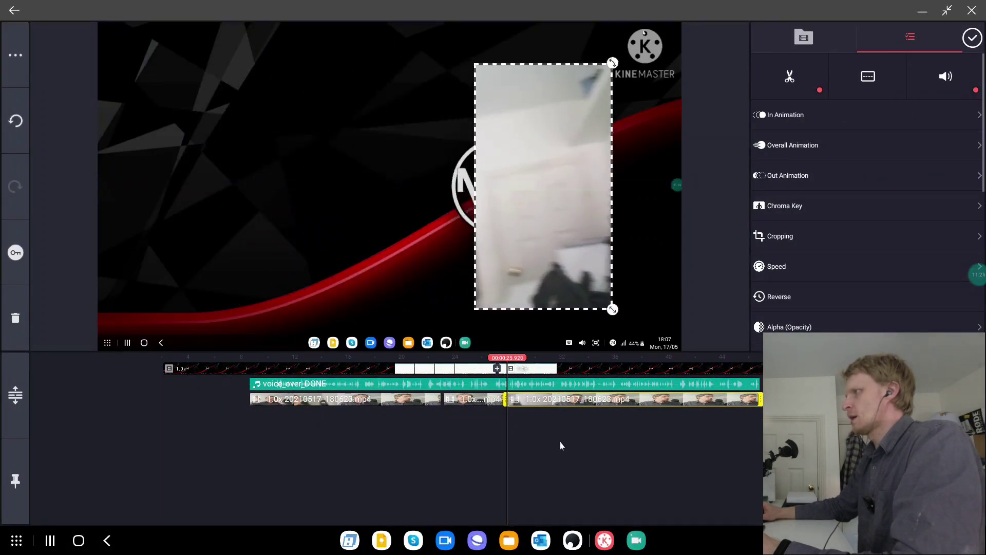
left_click_drag(560, 442, 634, 462)
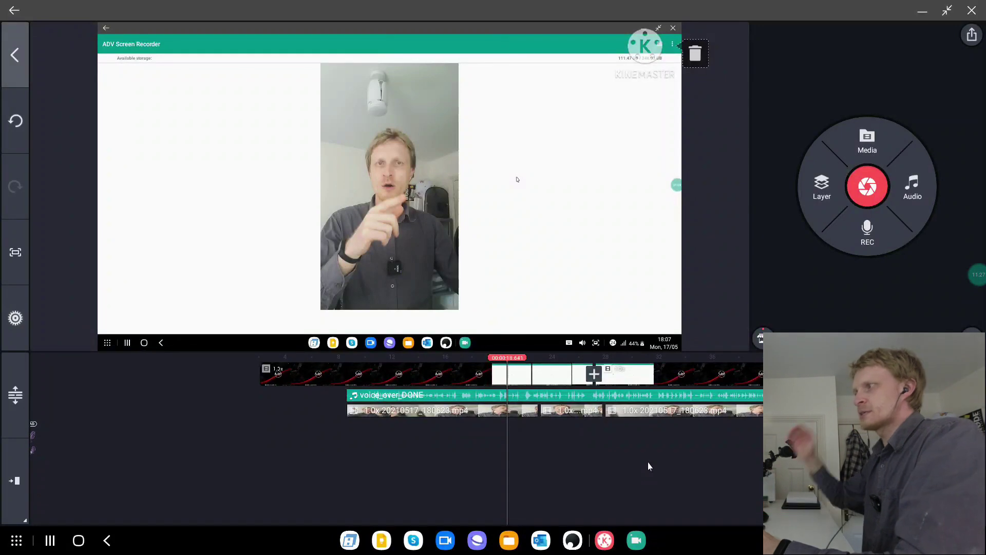
key("space")
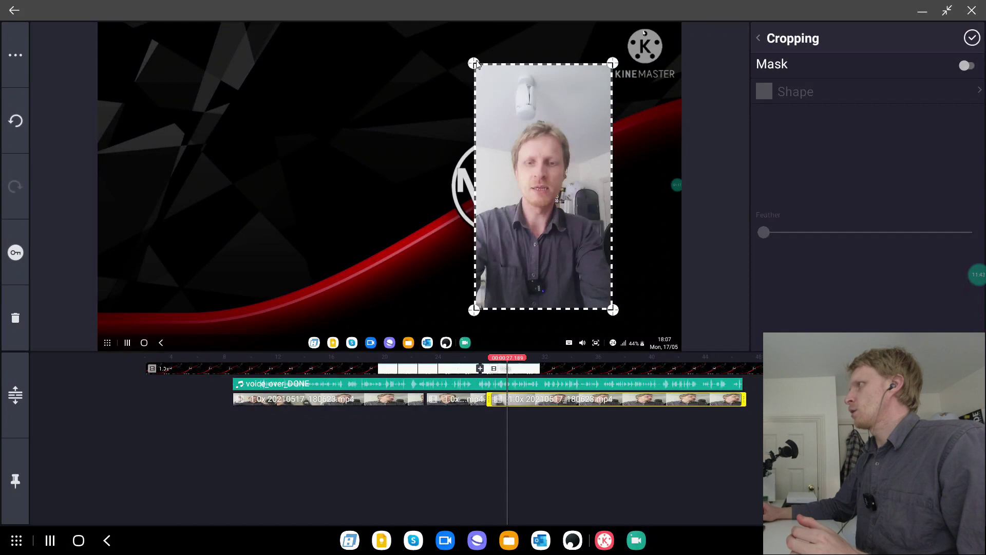
Step: Crop the face-cam's top and bottom into a square and apply the rounded-square shape
left_click_drag(473, 64, 472, 117)
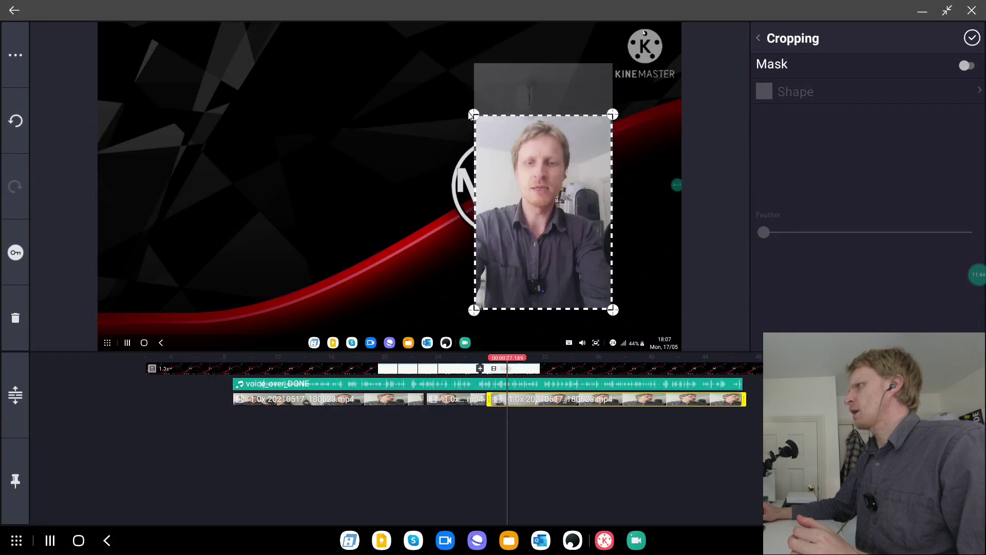
left_click_drag(619, 313, 622, 265)
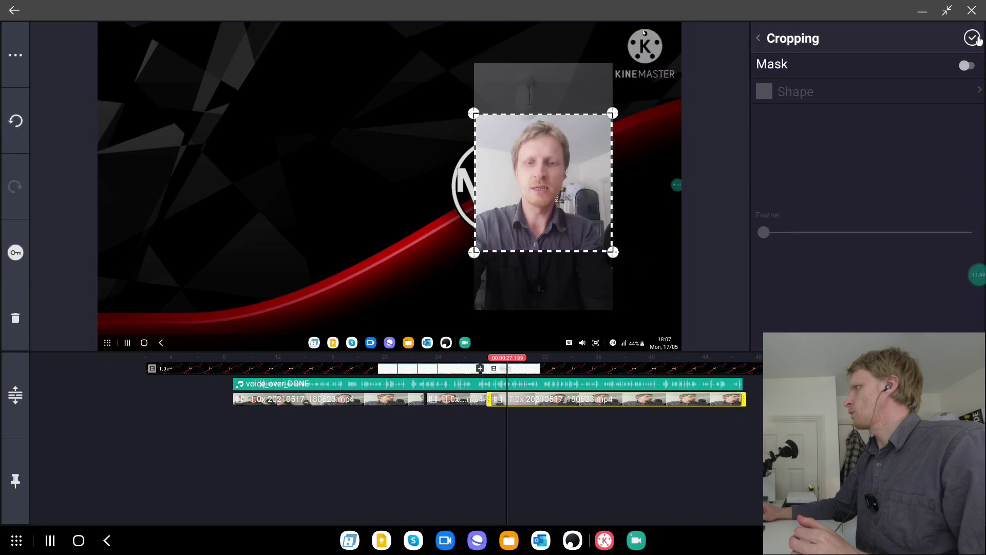
left_click(950, 89)
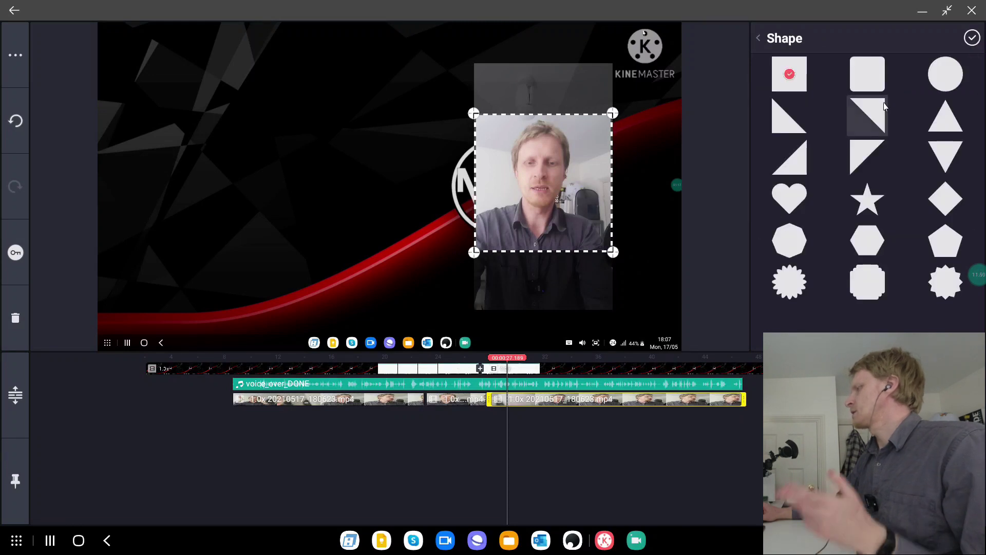
left_click(883, 77)
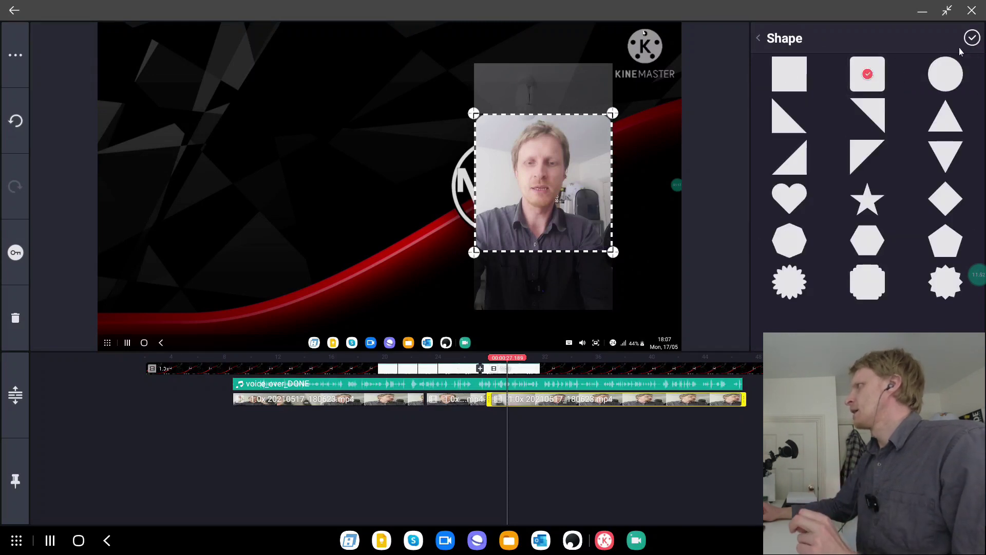
left_click(972, 38)
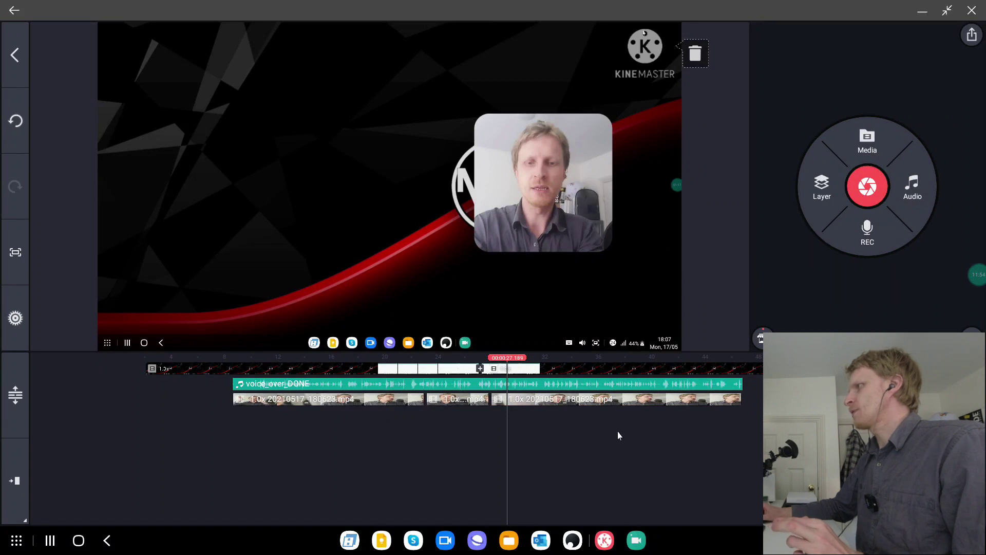
Step: Preview the cropped face-cam from about 24 s, then move it into the bottom-right corner
left_click_drag(570, 464, 611, 464)
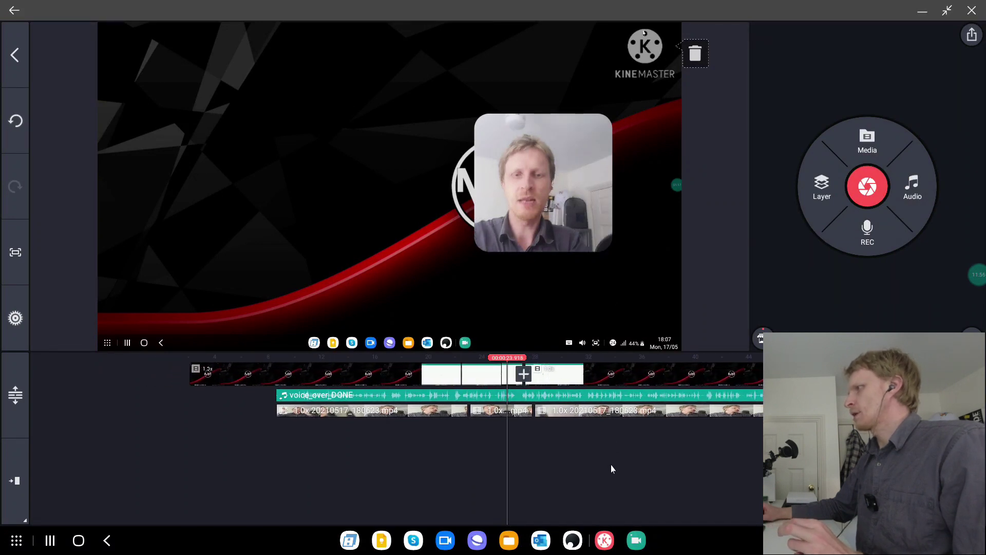
key("space")
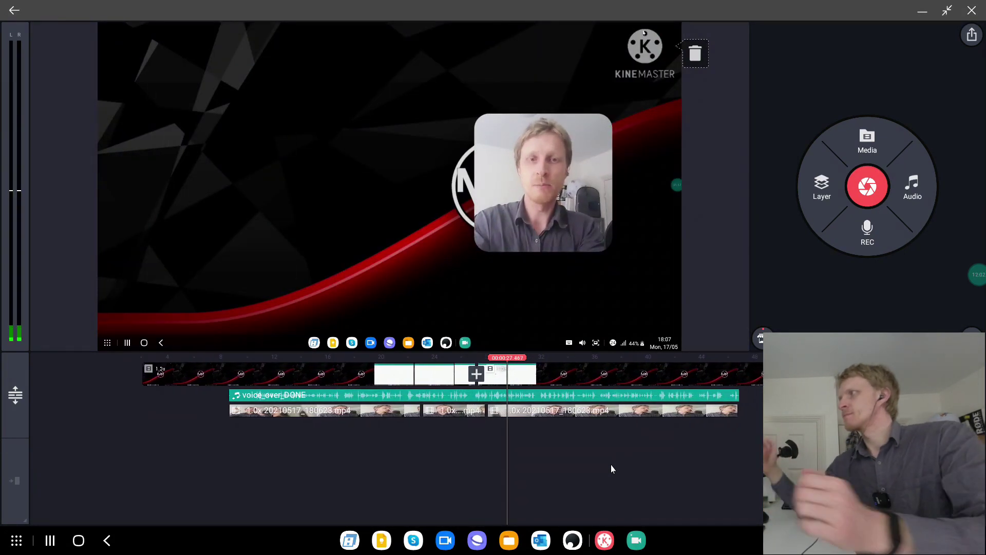
left_click(533, 195)
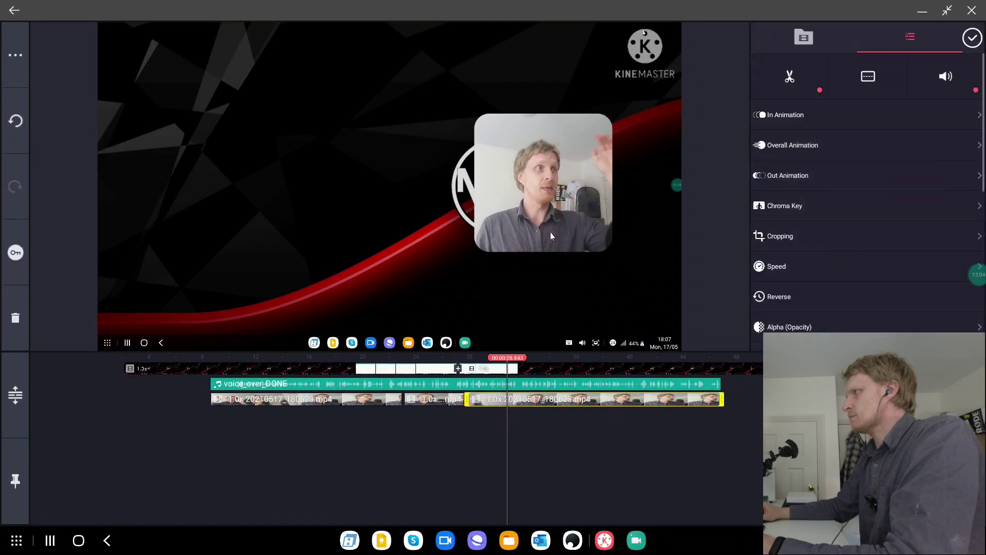
left_click_drag(550, 232, 624, 301)
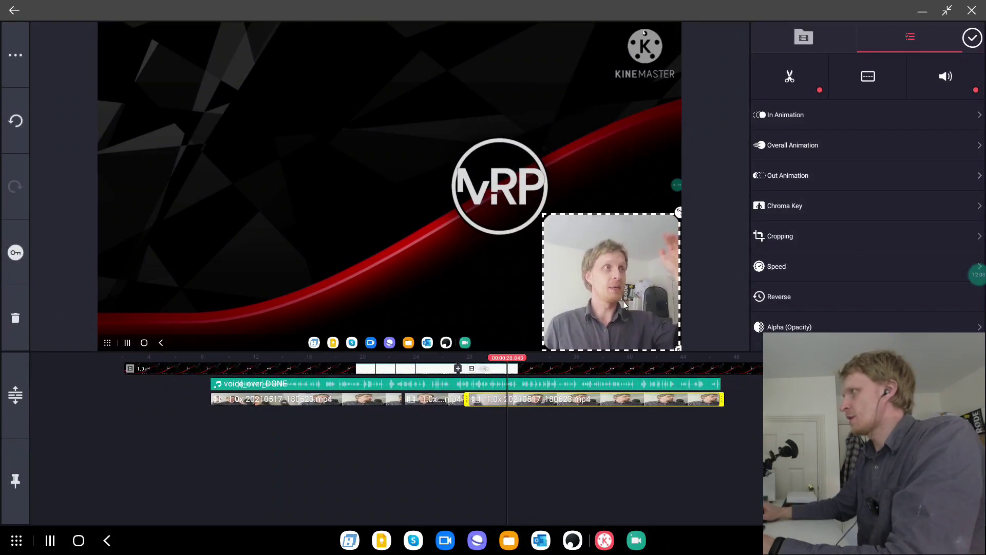
left_click(636, 431)
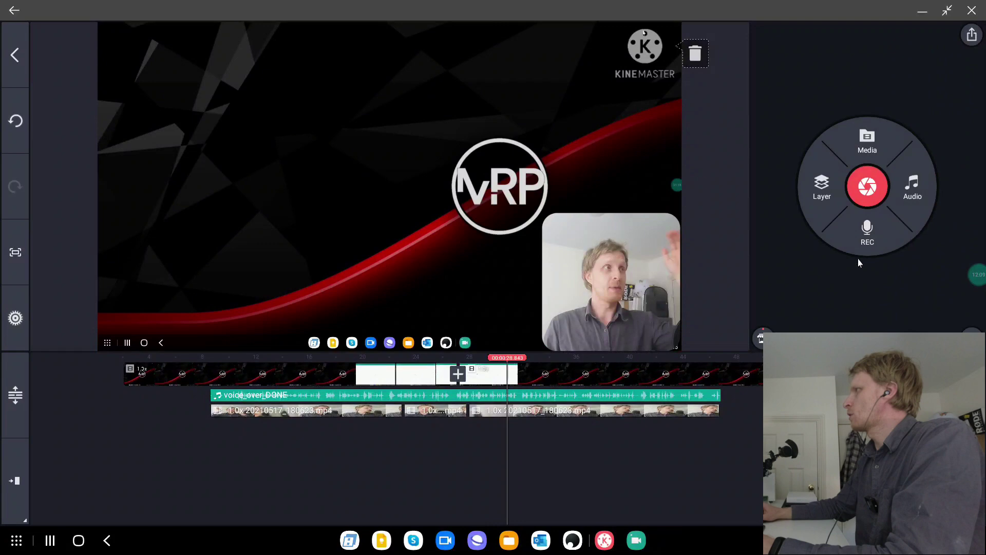
Step: Export at FHD 1080p, 30 fps with quality raised to about 12.31 Mbps
left_click(970, 37)
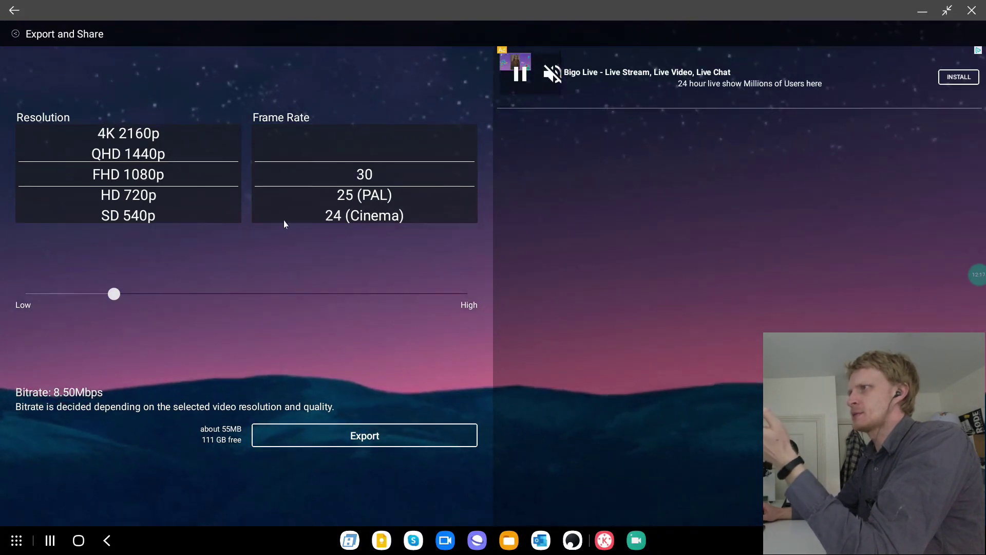
left_click_drag(114, 294, 181, 299)
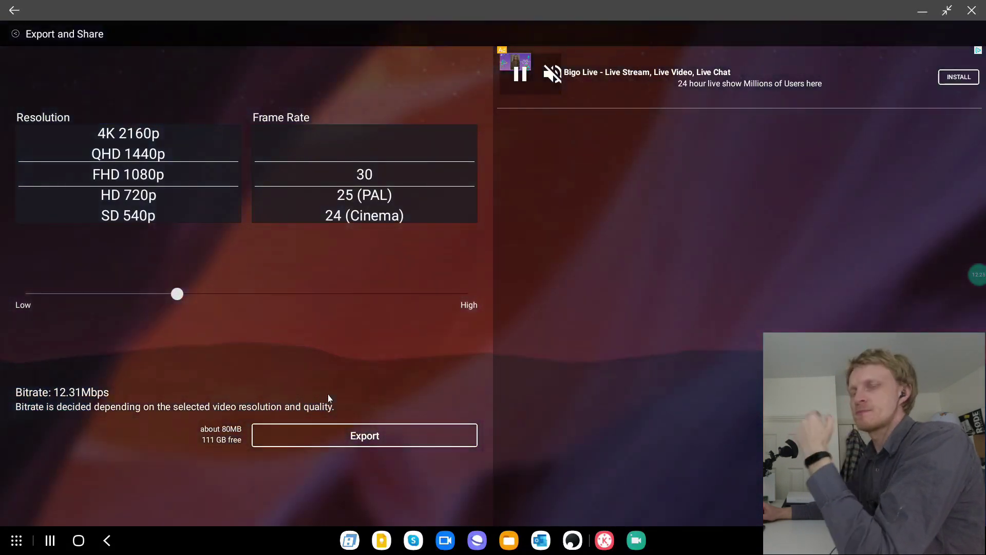
left_click(377, 434)
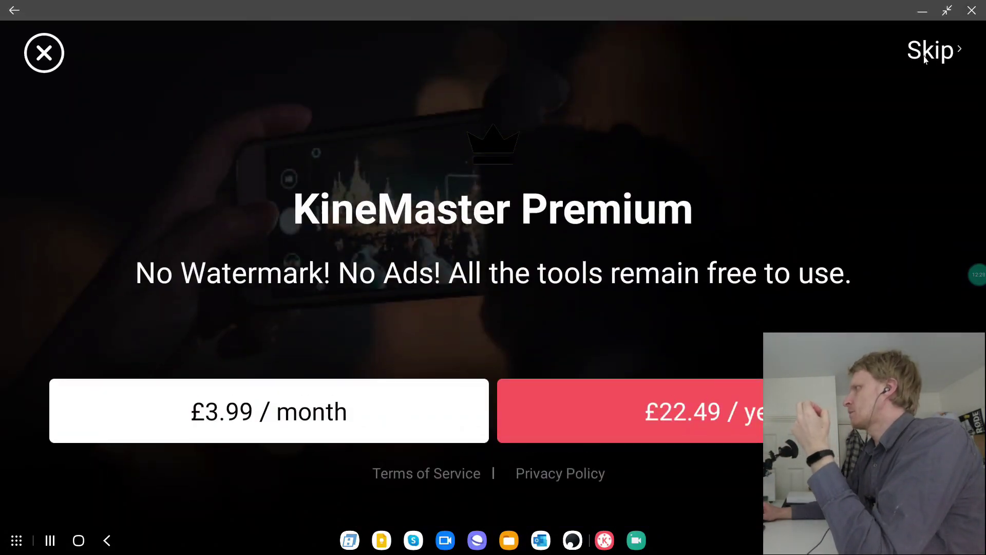
Step: Skip the KineMaster Premium offer so the export continues rendering
left_click(924, 58)
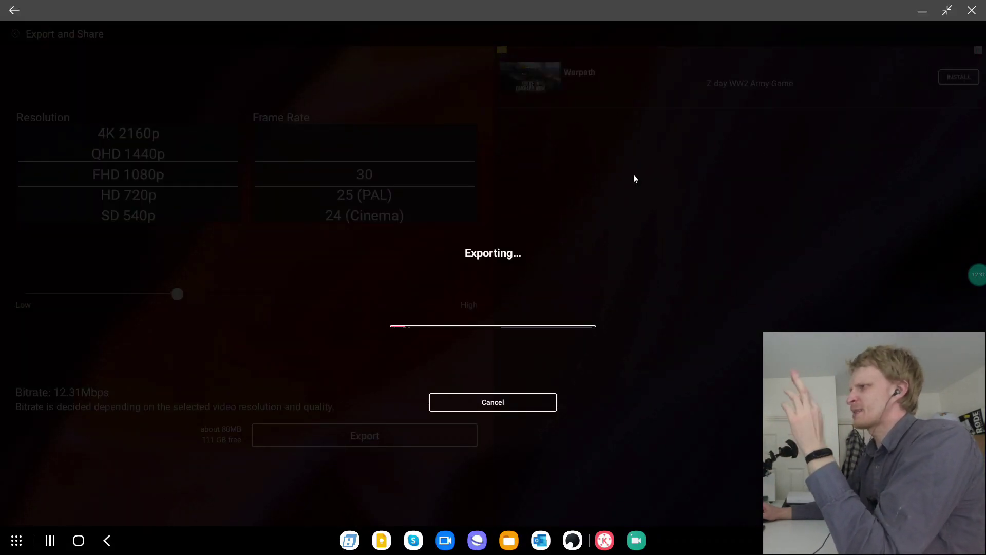